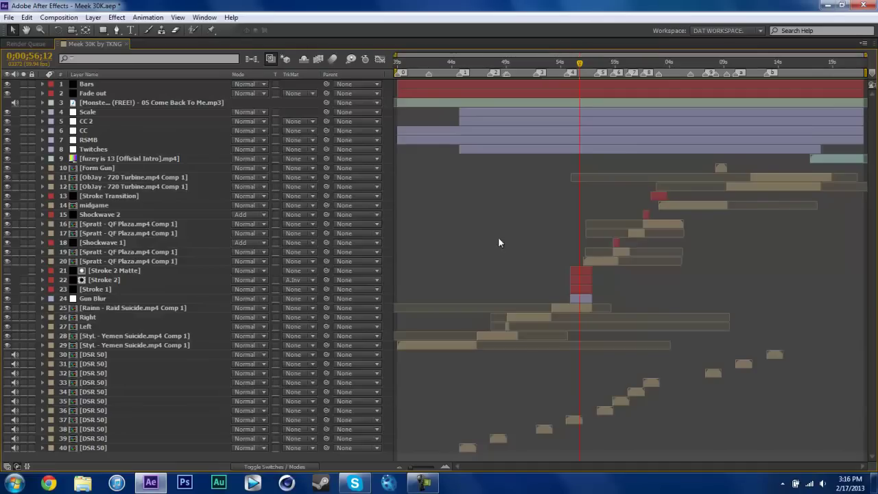
Look over the gameplay clip layers in the maximized timeline and restore the full workspace layout
{"action": "left_click", "coordinate": [773, 181]}
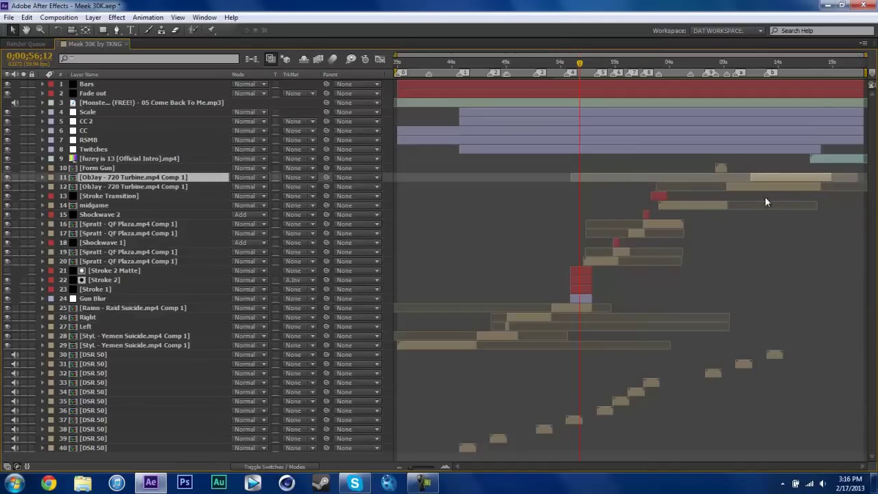
{"action": "left_click", "coordinate": [755, 205]}
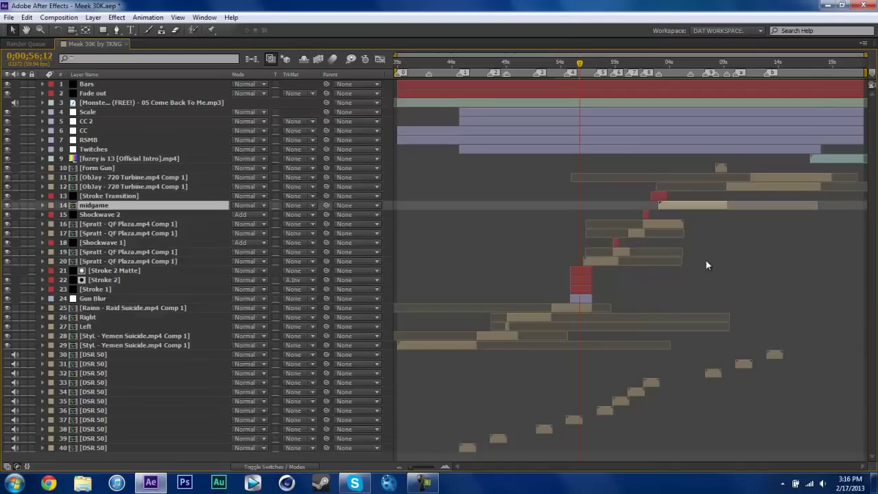
{"action": "left_click", "coordinate": [411, 346]}
{"action": "left_click", "coordinate": [164, 336]}
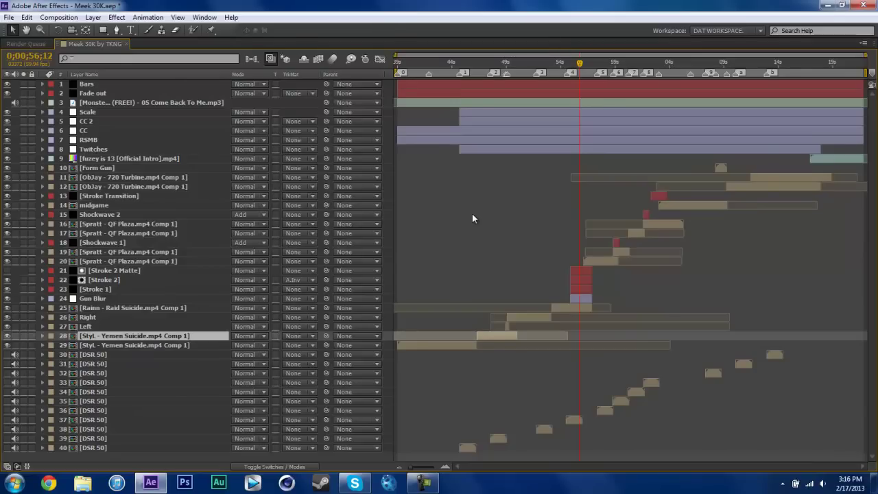
{"action": "key", "text": "grave"}
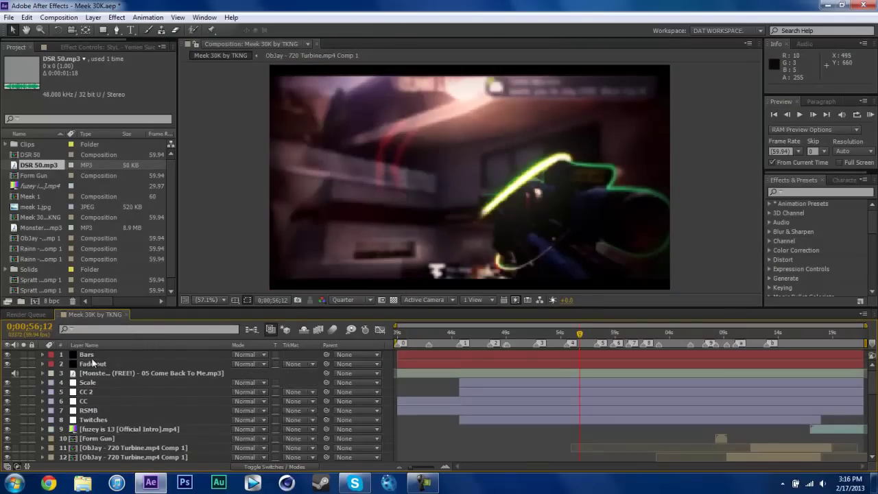
Check what the Bars layer contributes by switching its visibility off and back on
{"action": "left_click", "coordinate": [91, 363]}
{"action": "left_click", "coordinate": [88, 356]}
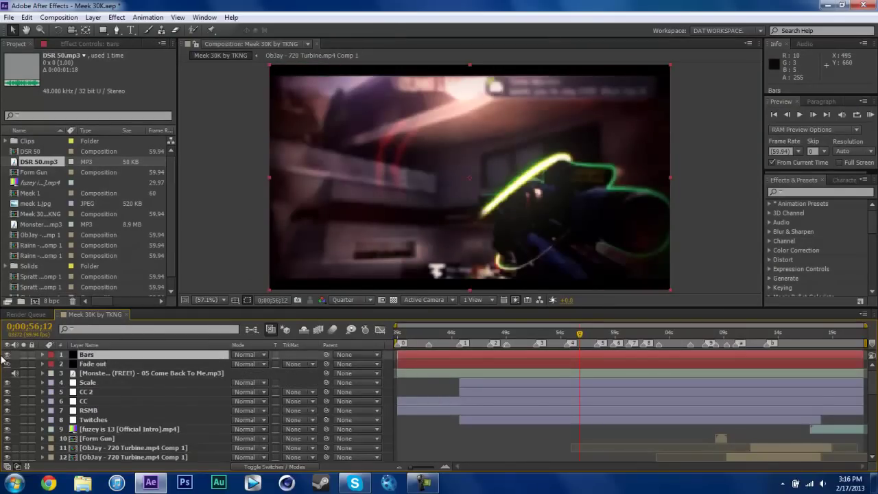
{"action": "left_click", "coordinate": [7, 355]}
{"action": "left_click", "coordinate": [8, 354]}
Examine the Fade out, Scale and Twitches layers and the clip and DSR 50 layers below them
{"action": "left_click", "coordinate": [104, 364]}
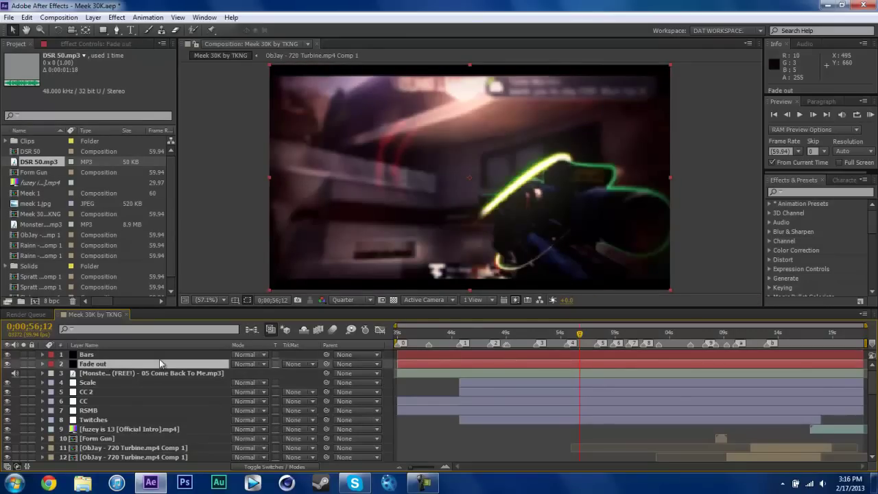
{"action": "left_click", "coordinate": [115, 384]}
{"action": "left_click", "coordinate": [115, 419]}
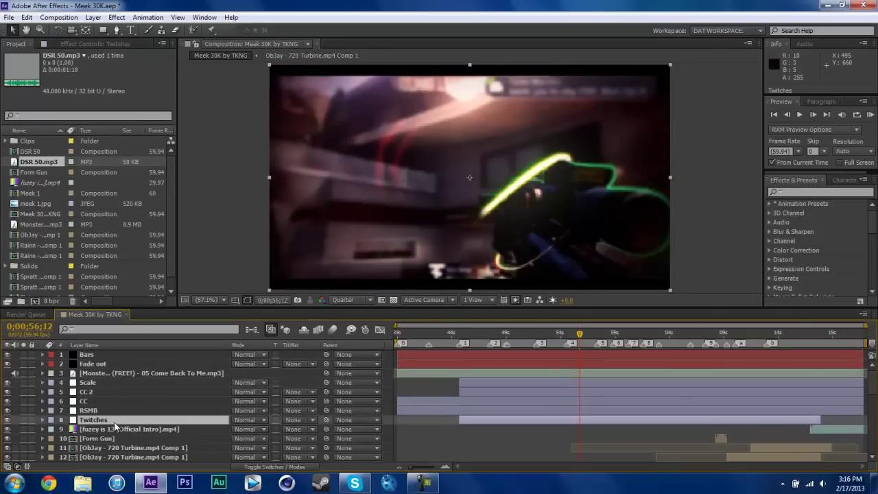
{"action": "left_click", "coordinate": [101, 384]}
{"action": "left_click", "coordinate": [98, 420]}
{"action": "left_click", "coordinate": [96, 385]}
{"action": "left_click", "coordinate": [98, 421]}
{"action": "scroll", "coordinate": [103, 382], "scroll_direction": "down", "scroll_amount": 3}
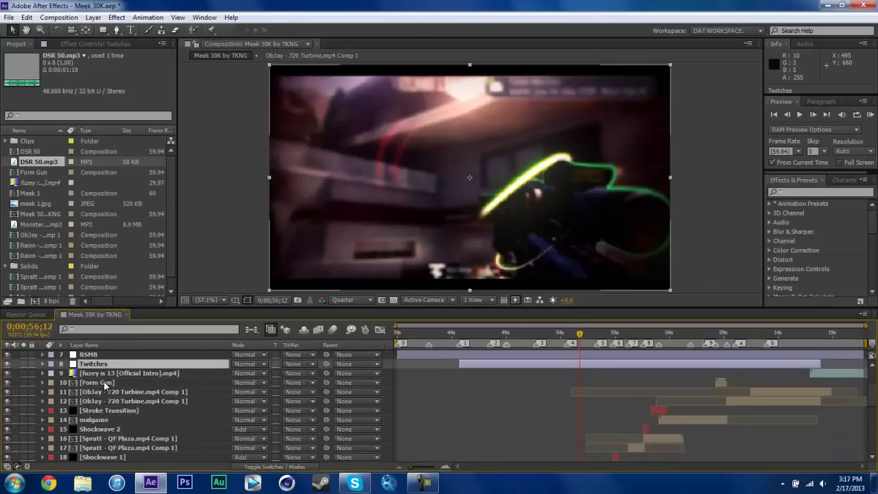
{"action": "scroll", "coordinate": [104, 381], "scroll_direction": "down", "scroll_amount": 10}
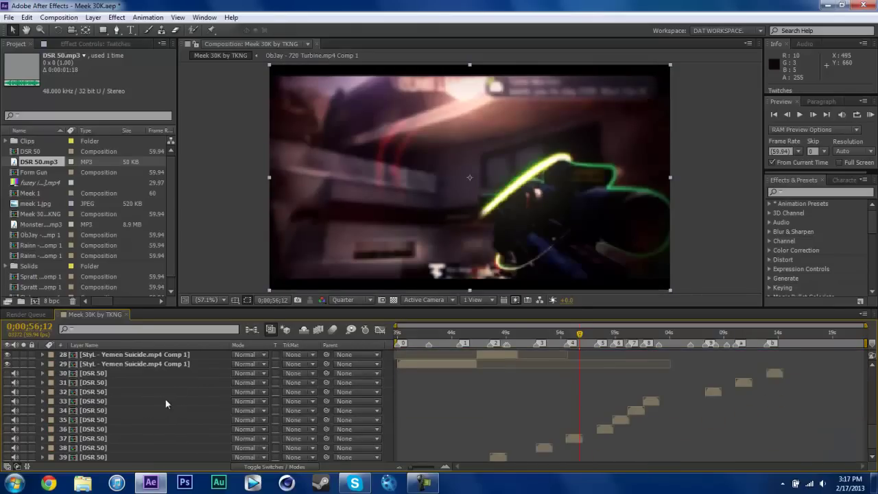
Open the StyL - Yemen Suicide.mp4 Comp 1 precomposition from the lowest clip layer and scrub through its footage
{"action": "scroll", "coordinate": [133, 396], "scroll_direction": "up", "scroll_amount": 1}
{"action": "left_click", "coordinate": [134, 390]}
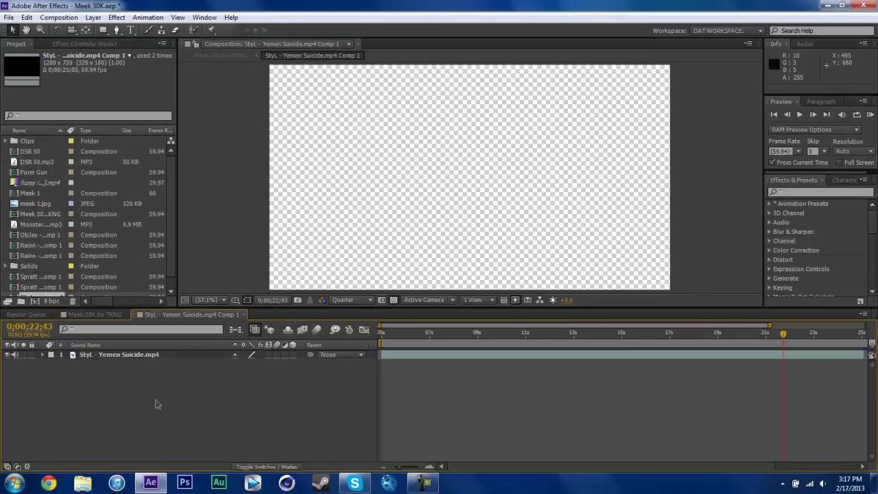
{"action": "left_click", "coordinate": [404, 336]}
{"action": "left_click_drag", "start_coordinate": [404, 339], "coordinate": [501, 339]}
Create a new composition from the StyL - Yemen Suicide.mp4 footage in the Trickshots folder under Black Ops 2 Clips
{"action": "scroll", "coordinate": [39, 194], "scroll_direction": "down", "scroll_amount": 1}
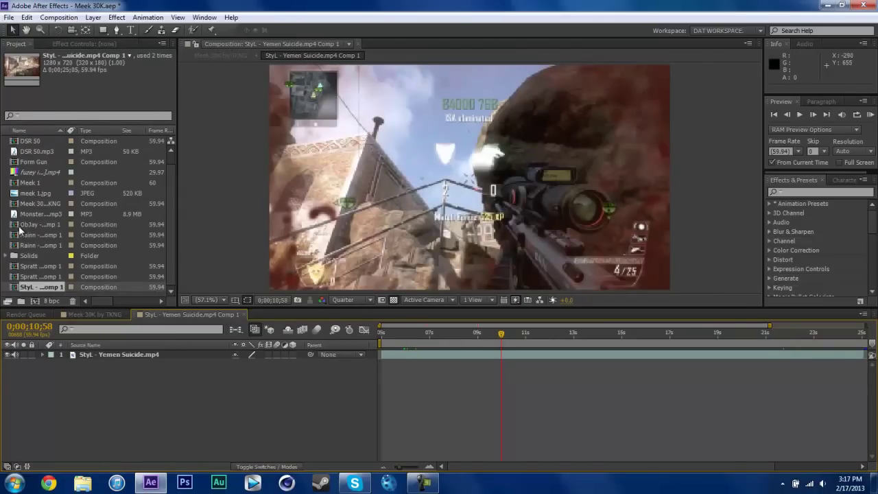
{"action": "scroll", "coordinate": [21, 230], "scroll_direction": "up", "scroll_amount": 1}
{"action": "left_click", "coordinate": [6, 140]}
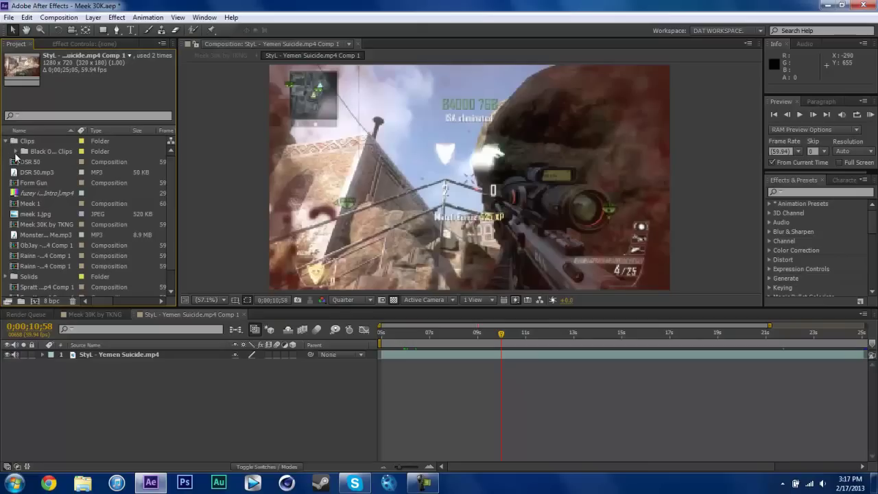
{"action": "left_click", "coordinate": [15, 151]}
{"action": "left_click", "coordinate": [70, 193]}
{"action": "left_click", "coordinate": [72, 225]}
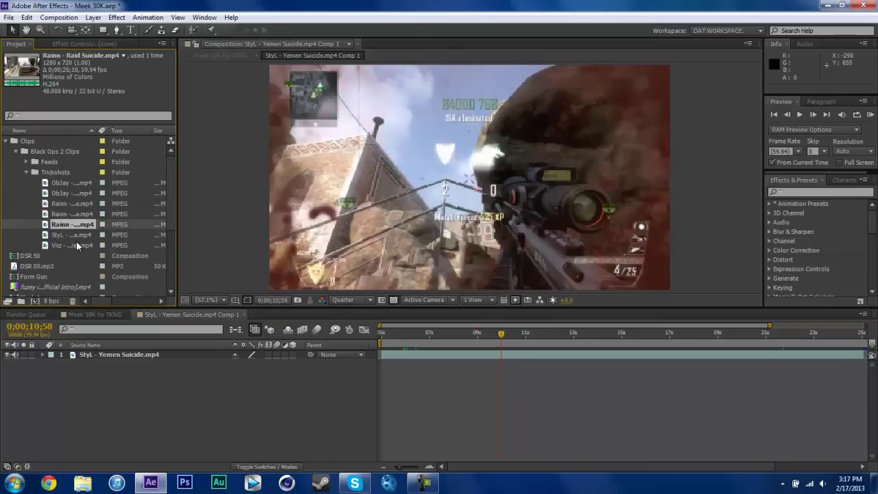
{"action": "left_click", "coordinate": [76, 244]}
{"action": "left_click", "coordinate": [68, 213]}
{"action": "left_click", "coordinate": [73, 234]}
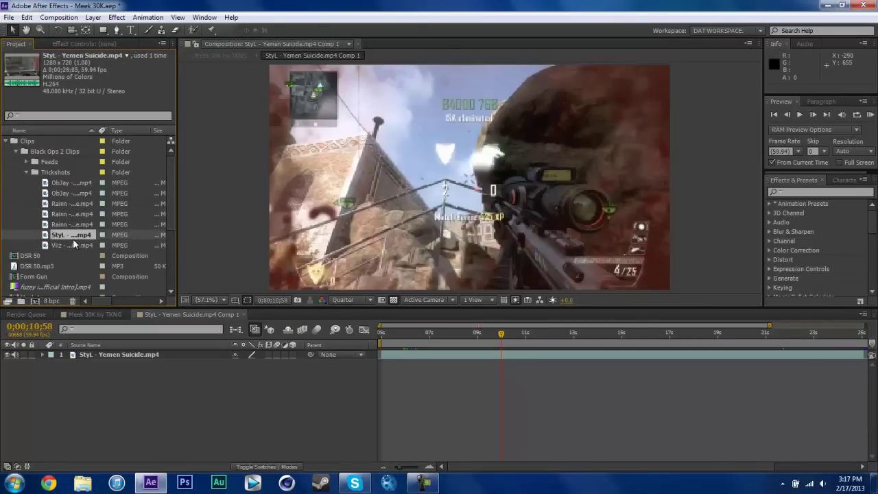
{"action": "left_click_drag", "start_coordinate": [73, 235], "coordinate": [35, 300]}
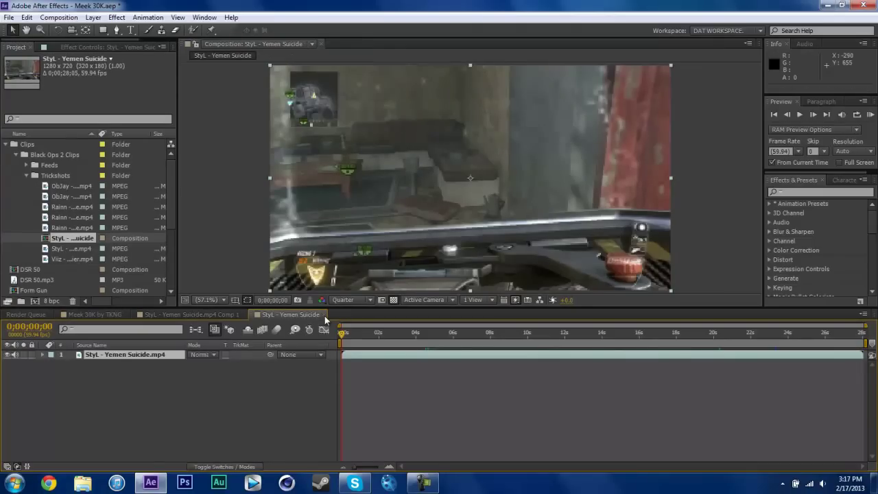
Compare the untrimmed StyL - Yemen Suicide composition with the existing Comp 1 by scrubbing through both
{"action": "left_click_drag", "start_coordinate": [425, 333], "coordinate": [497, 345]}
{"action": "left_click", "coordinate": [189, 315]}
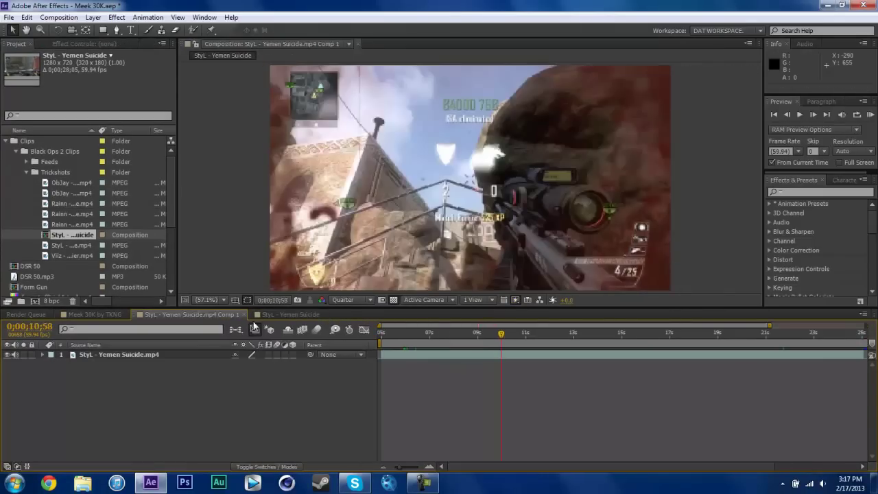
{"action": "left_click_drag", "start_coordinate": [398, 335], "coordinate": [382, 335]}
{"action": "left_click", "coordinate": [290, 314]}
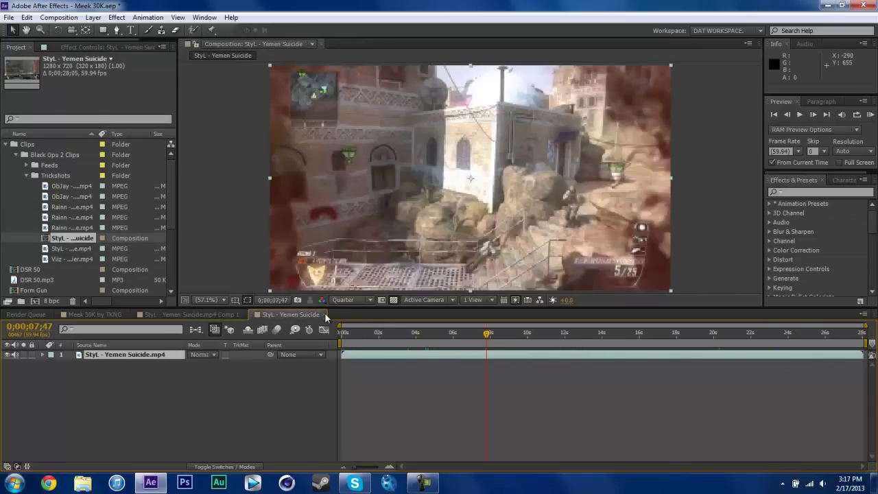
Trim the StyL - Yemen Suicide composition to a work area from 0;00;05;47 to 0;00;25;36 and scrub through it
{"action": "left_click", "coordinate": [205, 393]}
{"action": "left_click", "coordinate": [449, 335]}
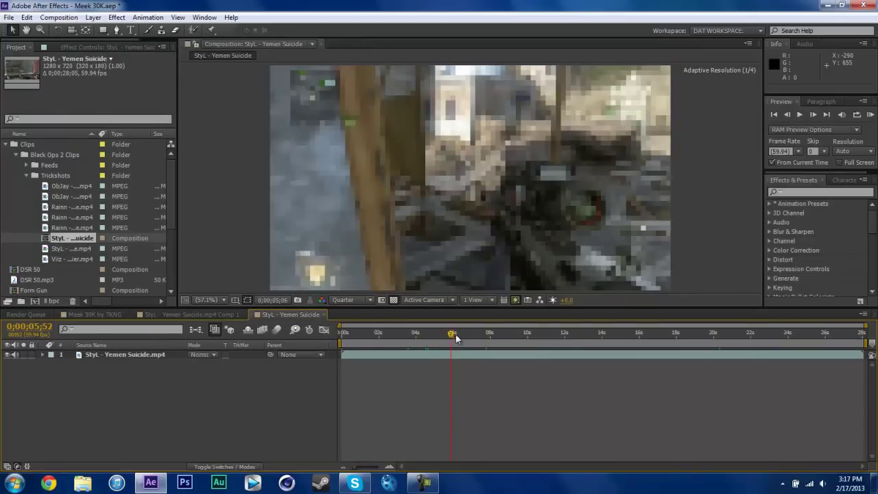
{"action": "left_click", "coordinate": [723, 336]}
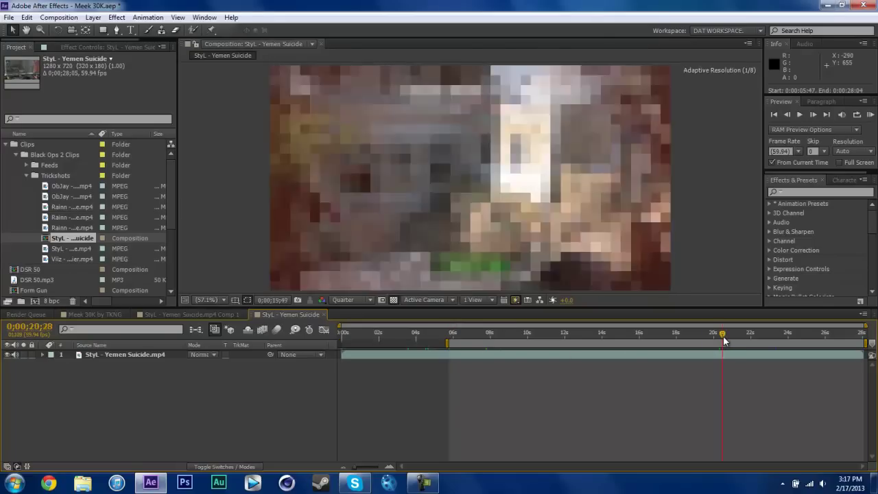
{"action": "left_click_drag", "start_coordinate": [725, 334], "coordinate": [819, 338]}
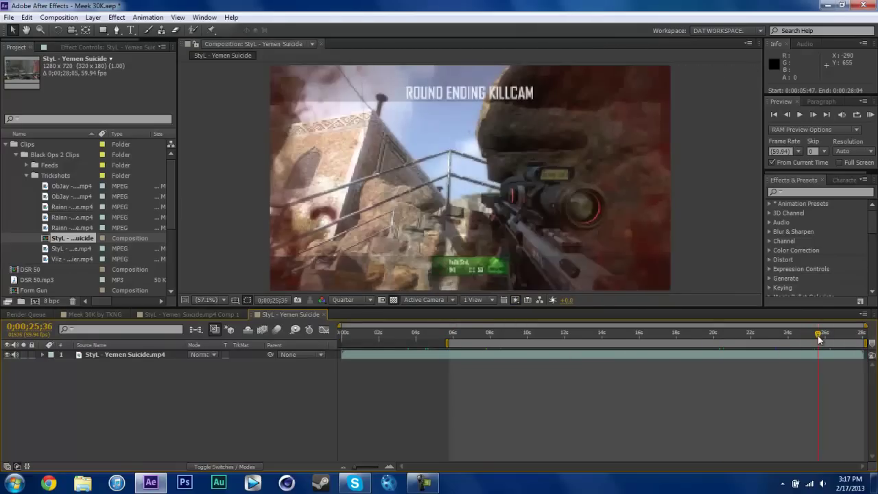
{"action": "right_click", "coordinate": [819, 343]}
{"action": "left_click", "coordinate": [776, 377]}
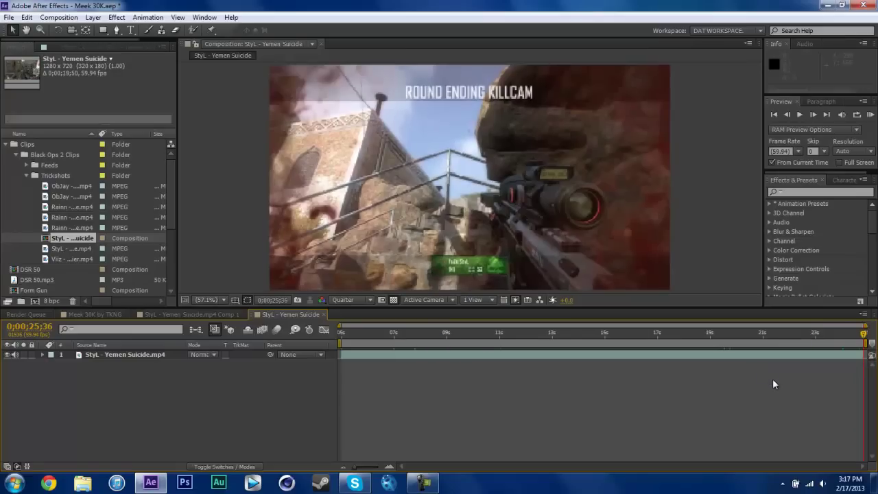
{"action": "left_click", "coordinate": [380, 336]}
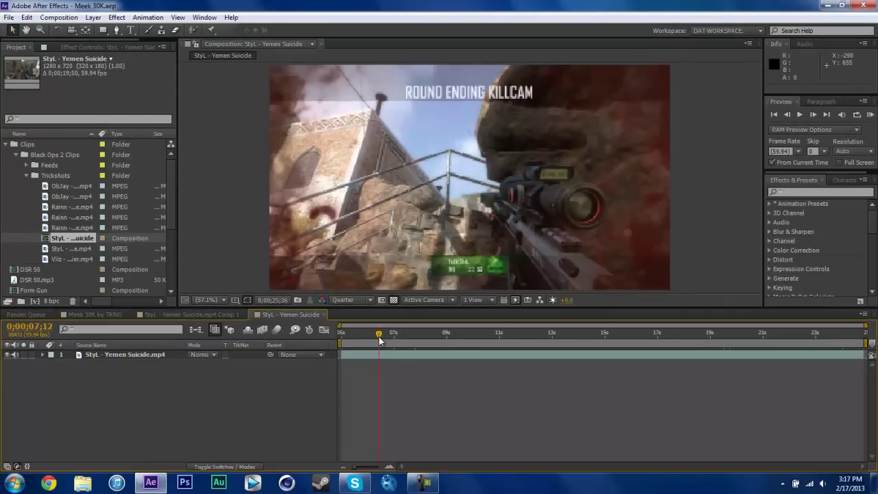
{"action": "left_click_drag", "start_coordinate": [380, 337], "coordinate": [477, 337]}
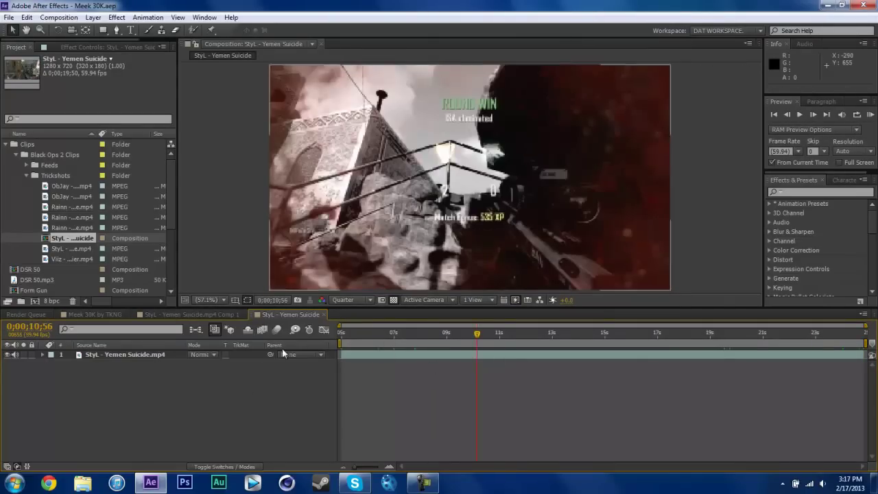
Close the new StyL - Yemen Suicide composition and delete it from the project
{"action": "left_click", "coordinate": [324, 314]}
{"action": "left_click", "coordinate": [78, 243]}
{"action": "left_click", "coordinate": [75, 234]}
{"action": "key", "text": "Delete"}
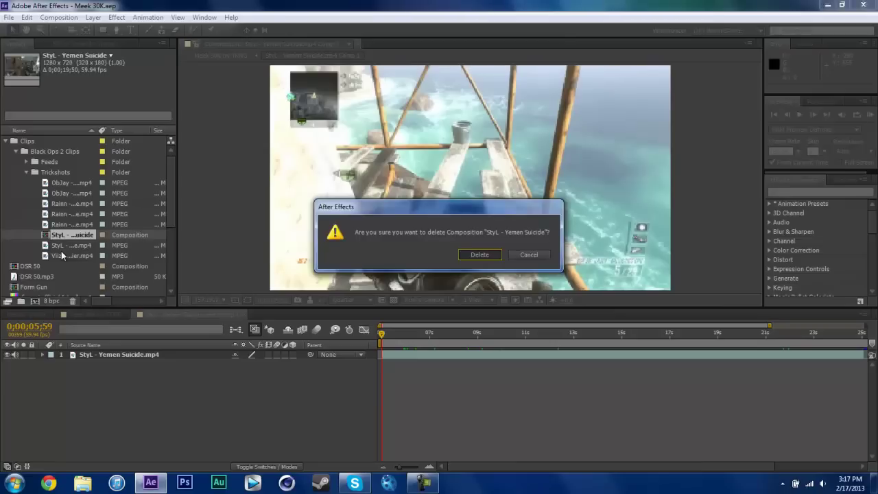
{"action": "key", "text": "Return"}
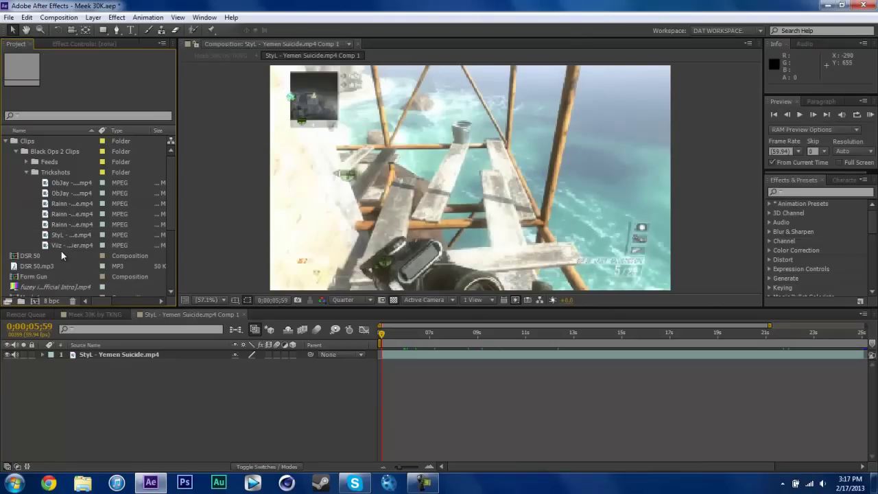
Return to the Meek 30K by TKNG composition and view the frame at 0;00;49;36
{"action": "left_click", "coordinate": [112, 315]}
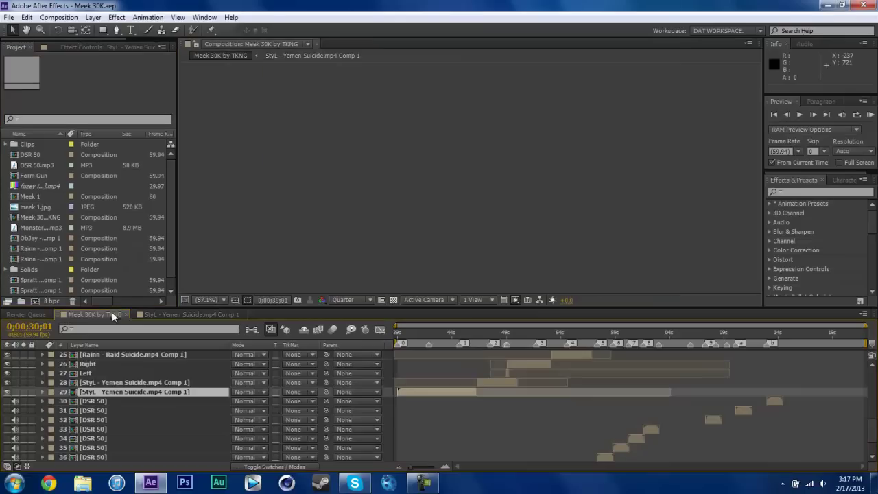
{"action": "left_click", "coordinate": [509, 335]}
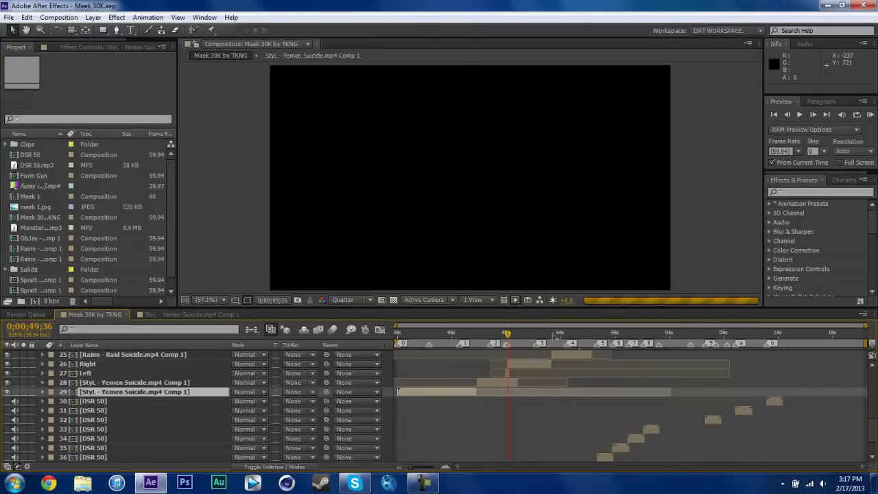
{"action": "scroll", "coordinate": [874, 428], "scroll_direction": "up", "scroll_amount": 8}
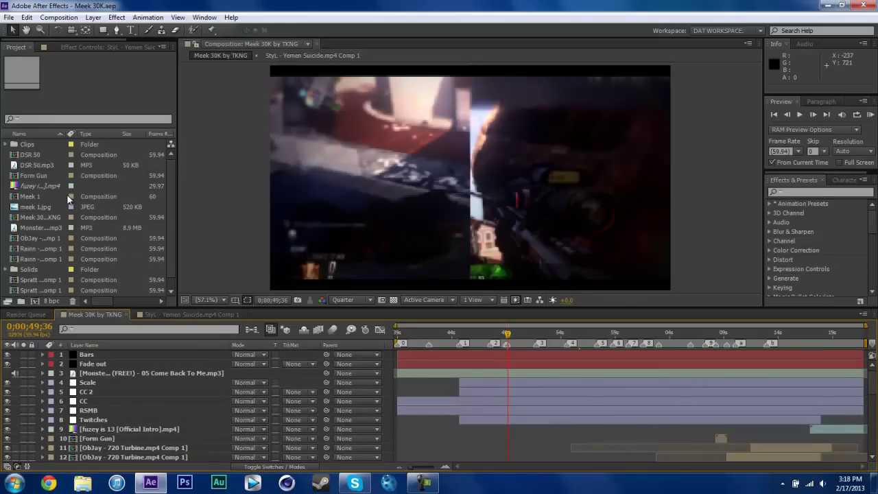
Create a new composition from the Monstercat Come Back To Me MP3 and name it Syncs comp
{"action": "left_click", "coordinate": [38, 228]}
{"action": "left_click_drag", "start_coordinate": [46, 231], "coordinate": [35, 300]}
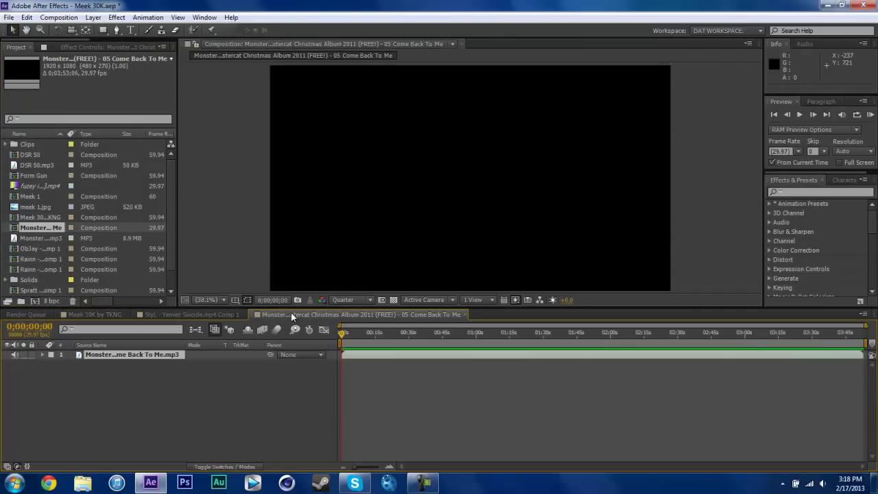
{"action": "right_click", "coordinate": [290, 314]}
{"action": "left_click", "coordinate": [333, 145]}
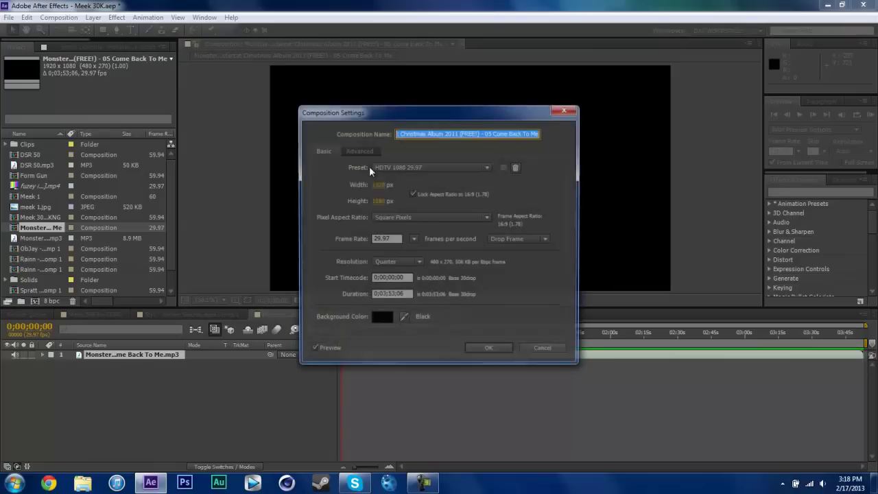
{"action": "type", "text": "MAI"}
{"action": "key", "text": "BackSpace"}
{"action": "key", "text": "BackSpace"}
{"action": "key", "text": "BackSpace"}
{"action": "type", "text": "Syc"}
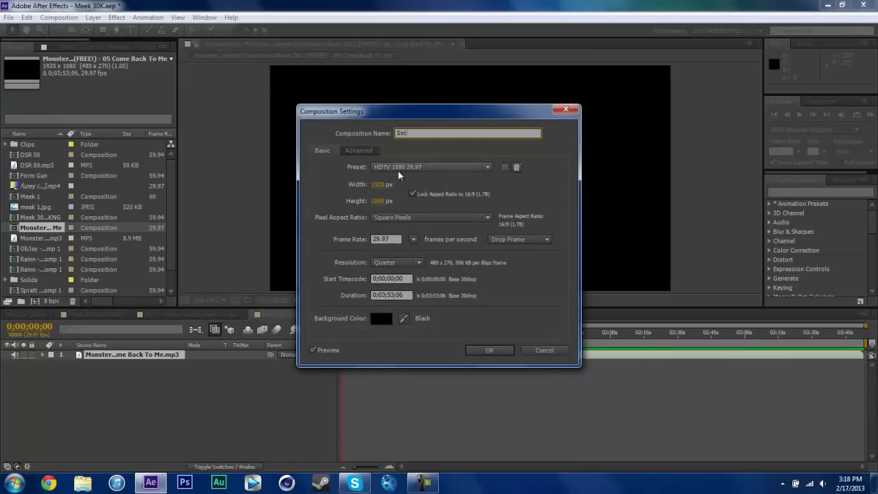
{"action": "key", "text": "BackSpace"}
{"action": "type", "text": "ncs comp"}
Set the Syncs comp to a width of 1280 px with locked aspect ratio and a frame rate of 59.94 fps
{"action": "left_click", "coordinate": [381, 184]}
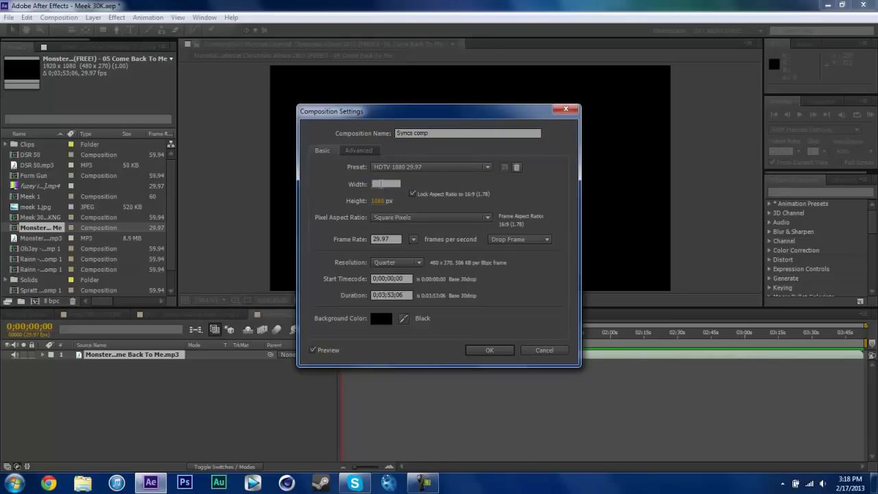
{"action": "type", "text": "1280"}
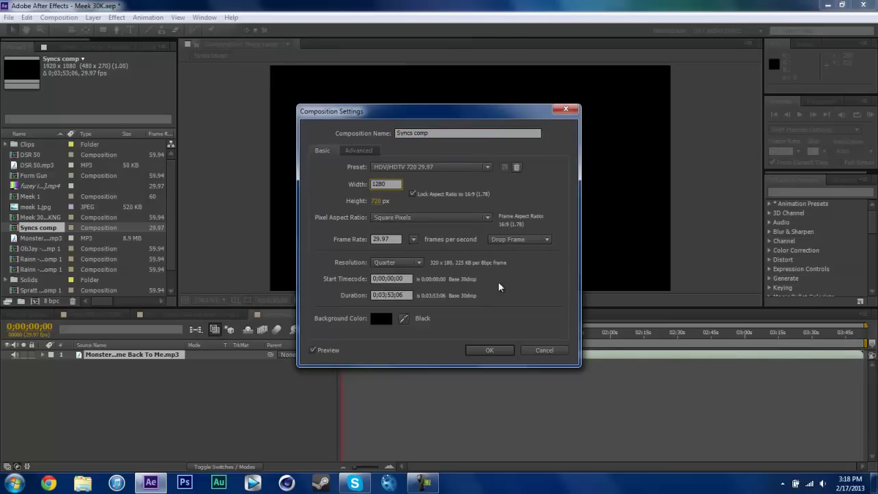
{"action": "key", "text": "Tab"}
{"action": "type", "text": "59"}
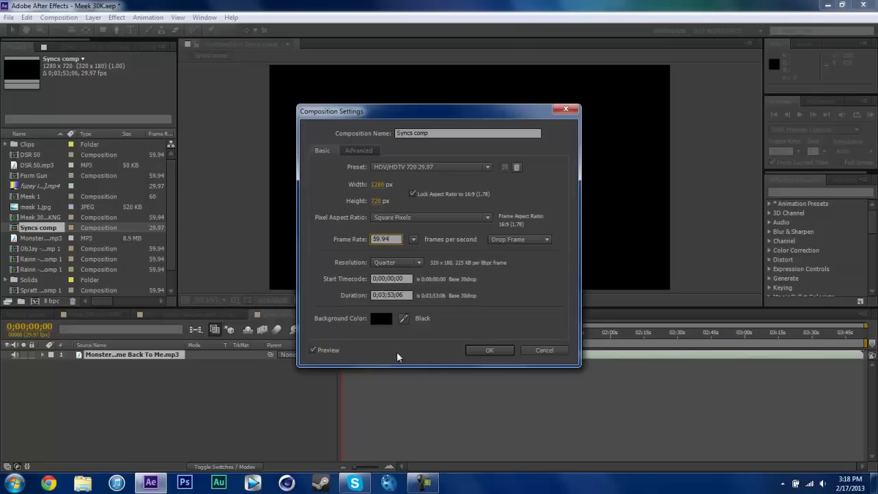
{"action": "left_click", "coordinate": [490, 350]}
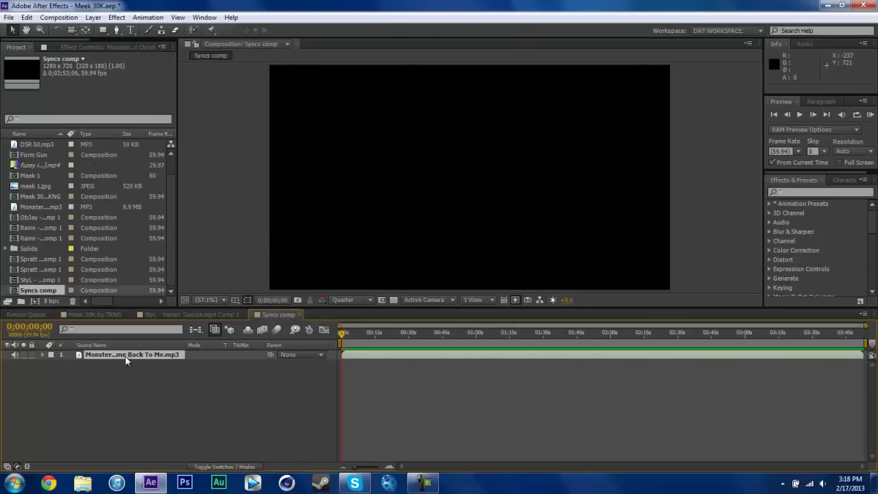
Show the audio waveform of the Monstercat MP3 layer in the Syncs comp timeline
{"action": "left_click", "coordinate": [127, 374]}
{"action": "left_click", "coordinate": [128, 356]}
{"action": "key", "text": "l"}
{"action": "key", "text": "l"}
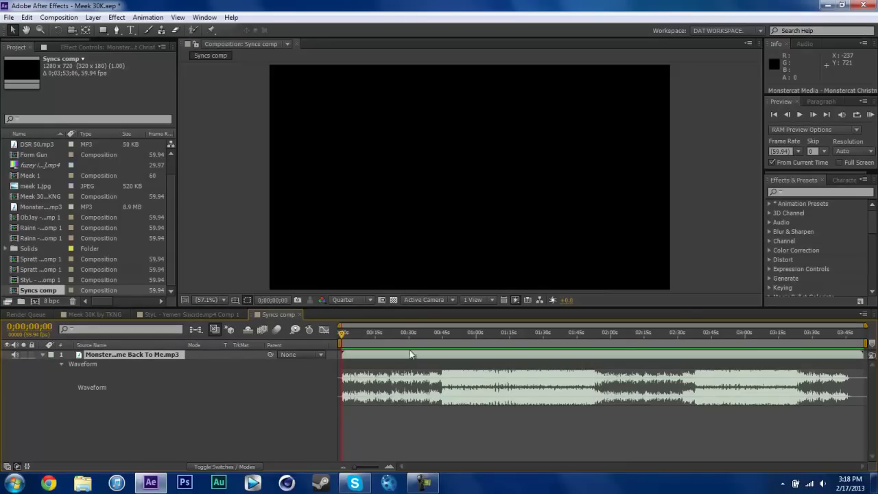
Place composition marker 1 at 0;00;44;50, where the music's waveform jumps in volume
{"action": "left_click", "coordinate": [442, 343]}
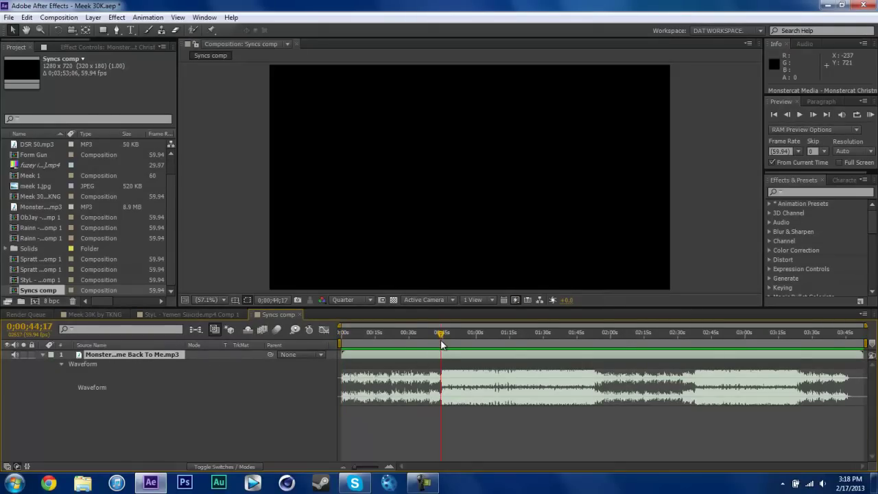
{"action": "scroll", "coordinate": [441, 343], "scroll_direction": "up", "scroll_amount": 5}
{"action": "left_click", "coordinate": [462, 344]}
{"action": "left_click", "coordinate": [462, 344]}
{"action": "key", "text": "shift+1"}
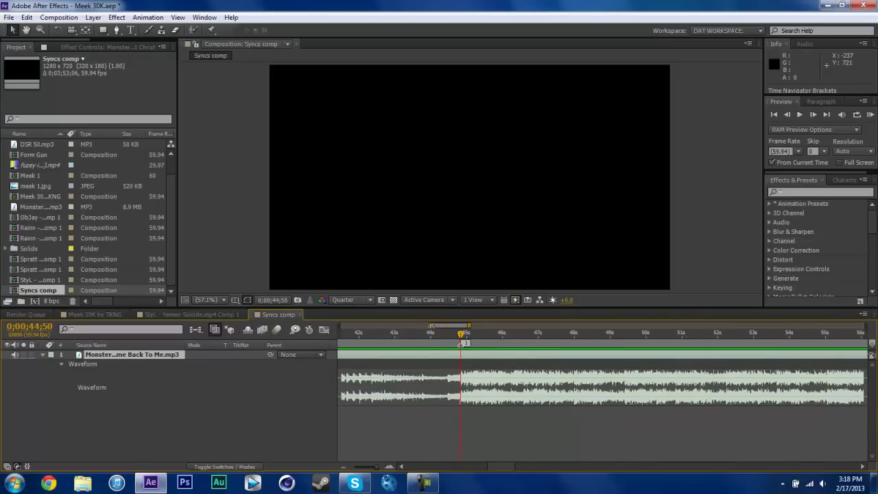
Set the Syncs comp work area to run from 0;00;35;20 to 0;01;34;17
{"action": "left_click_drag", "start_coordinate": [430, 325], "coordinate": [405, 326]}
{"action": "left_click", "coordinate": [459, 333]}
{"action": "left_click_drag", "start_coordinate": [473, 328], "coordinate": [588, 337]}
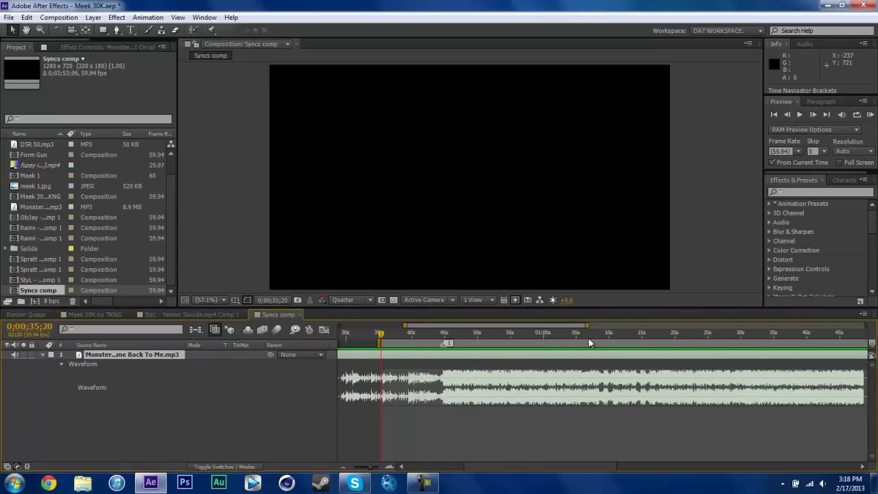
{"action": "left_click", "coordinate": [770, 335]}
{"action": "key", "text": "n"}
Trim the Syncs comp to its work area and collapse the MP3 layer's properties
{"action": "right_click", "coordinate": [716, 345]}
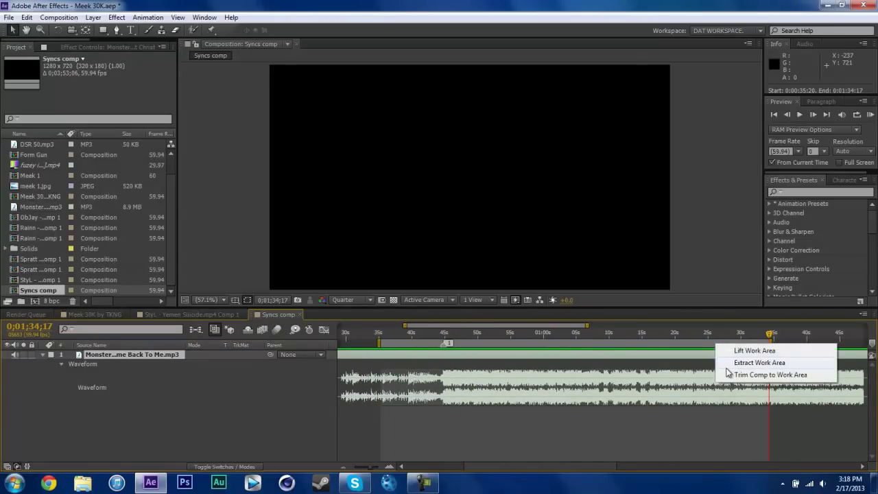
{"action": "left_click", "coordinate": [728, 363]}
{"action": "key", "text": "ctrl+z"}
{"action": "right_click", "coordinate": [559, 344]}
{"action": "left_click", "coordinate": [583, 377]}
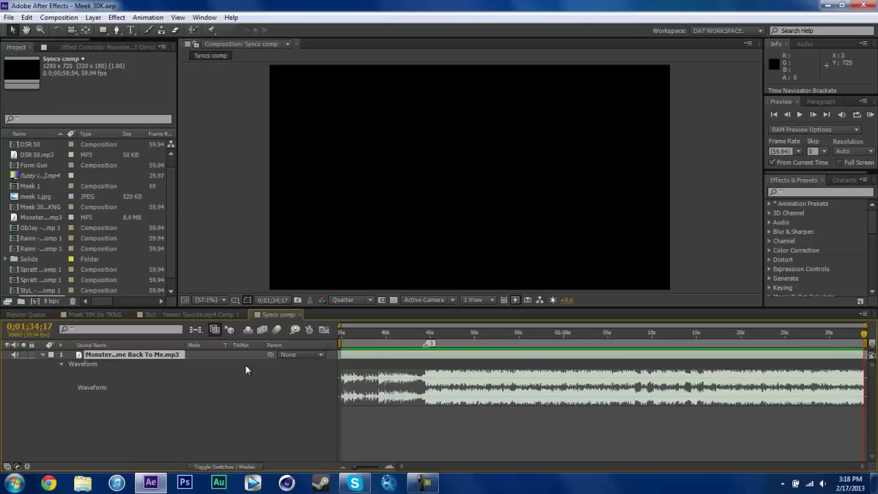
{"action": "left_click", "coordinate": [43, 354]}
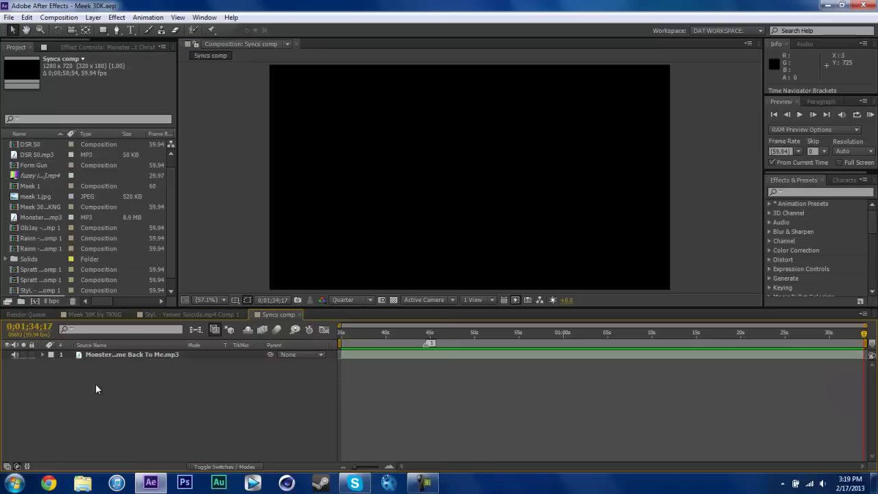
Return to the Meek 30K by TKNG composition and look through its layer stack
{"action": "left_click", "coordinate": [197, 315]}
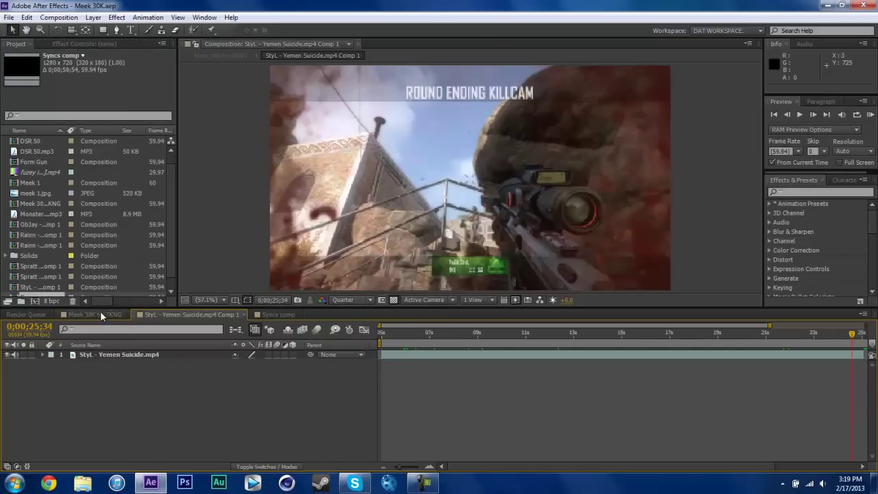
{"action": "left_click", "coordinate": [101, 313]}
{"action": "scroll", "coordinate": [142, 354], "scroll_direction": "down", "scroll_amount": 7}
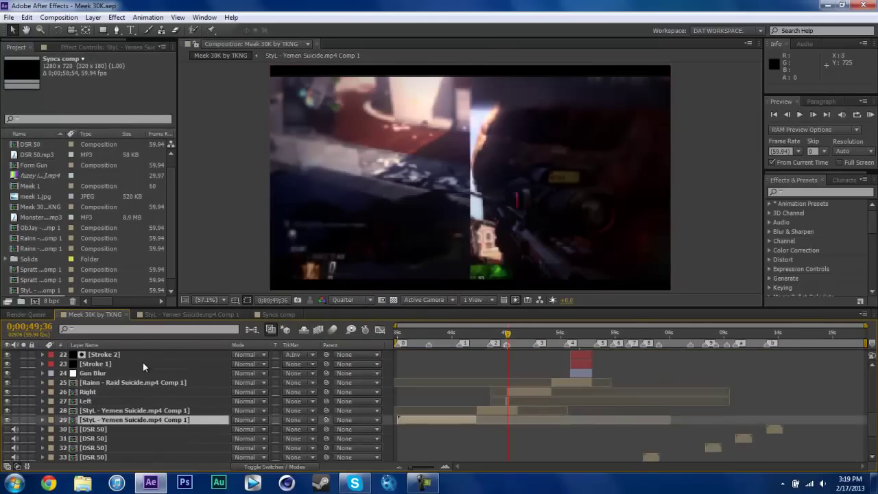
{"action": "scroll", "coordinate": [148, 389], "scroll_direction": "up", "scroll_amount": 7}
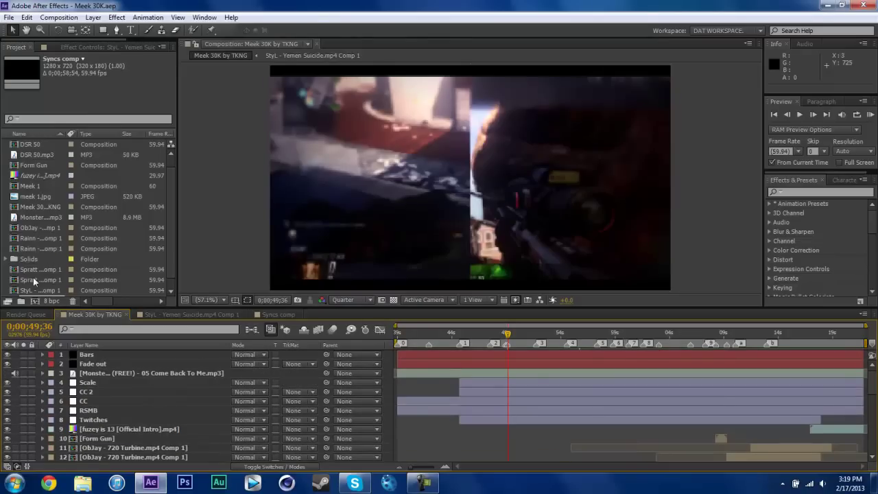
Delete the Syncs comp composition from the project and confirm the deletion
{"action": "left_click", "coordinate": [33, 257]}
{"action": "scroll", "coordinate": [34, 255], "scroll_direction": "down", "scroll_amount": 1}
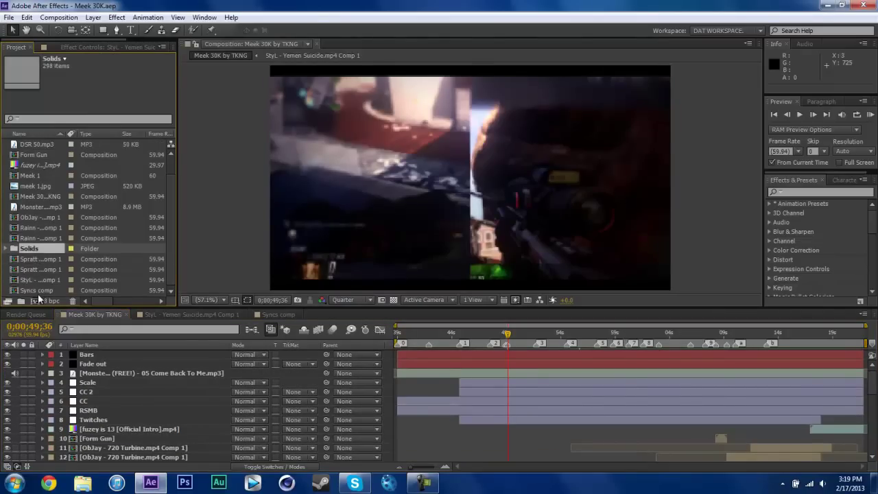
{"action": "left_click", "coordinate": [38, 291]}
{"action": "key", "text": "Delete"}
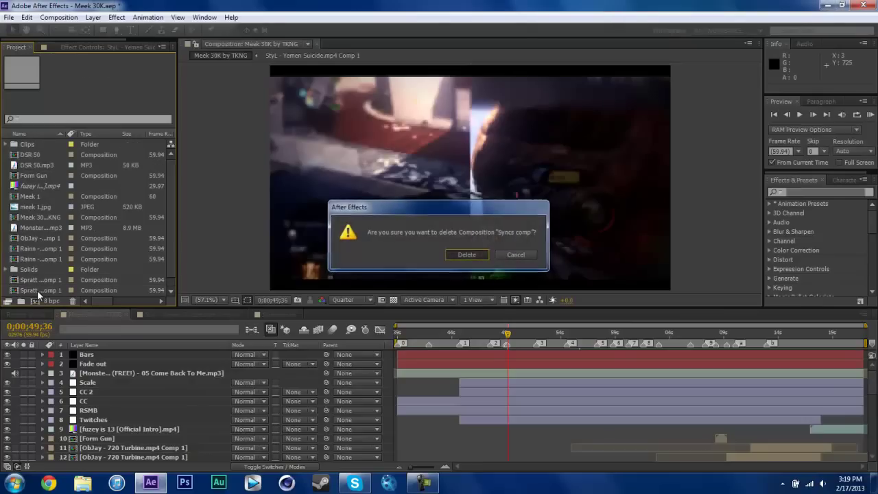
{"action": "key", "text": "Return"}
Maximise the Meek 30K by TKNG timeline and try selecting the layers from Form Gun through the last DSR 50
{"action": "left_click", "coordinate": [115, 314]}
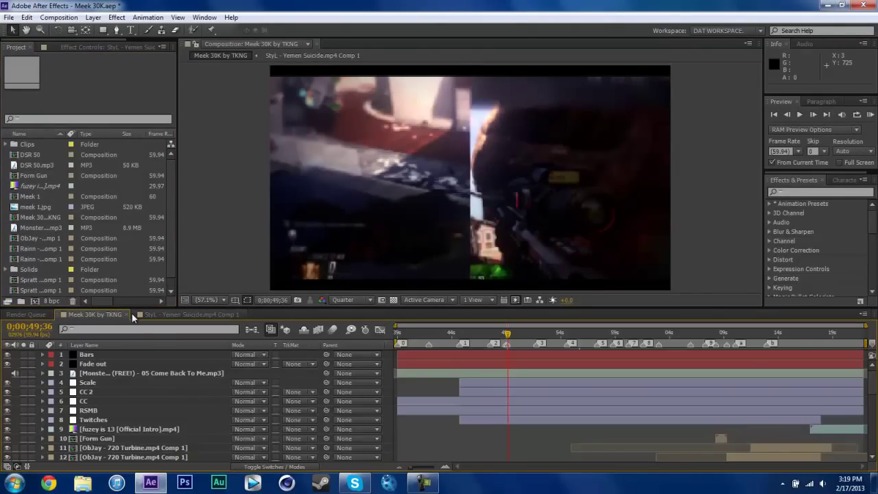
{"action": "double_click", "coordinate": [131, 313]}
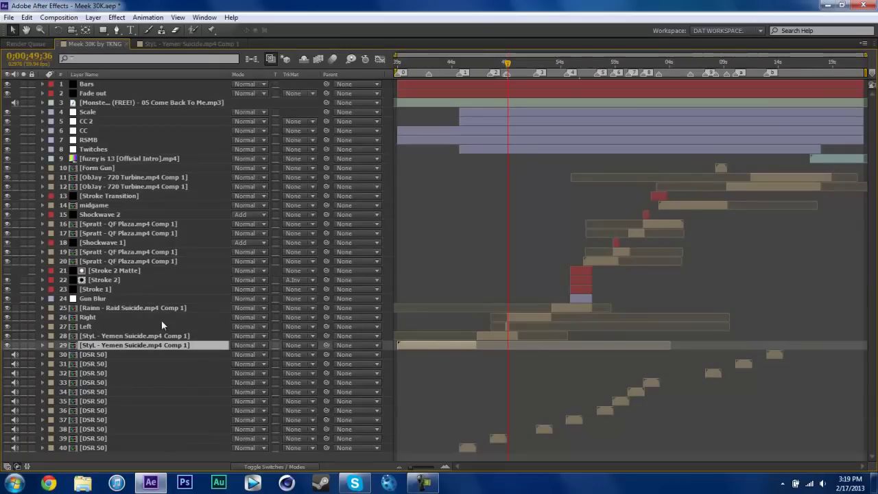
{"action": "left_click", "coordinate": [132, 356]}
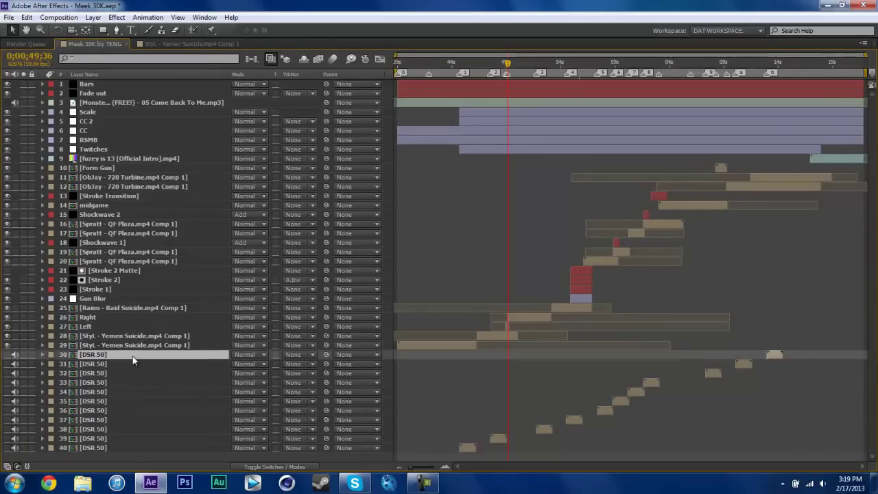
{"action": "left_click", "coordinate": [126, 456]}
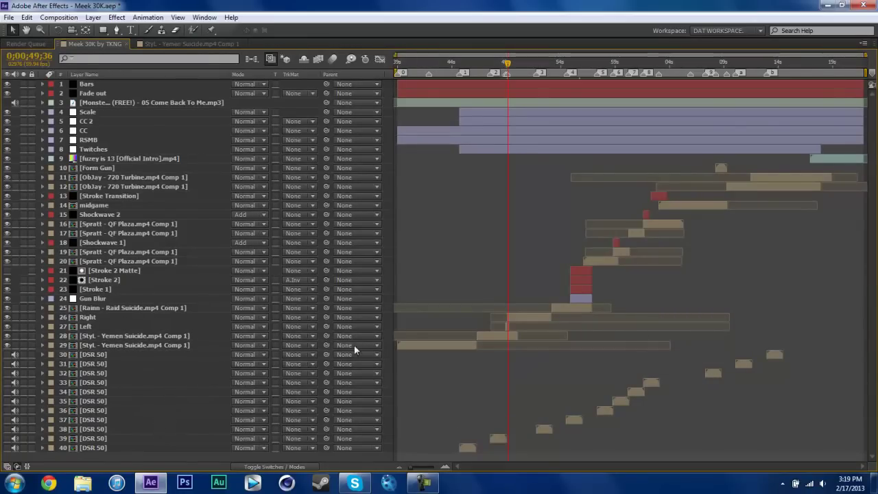
{"action": "left_click", "coordinate": [95, 447]}
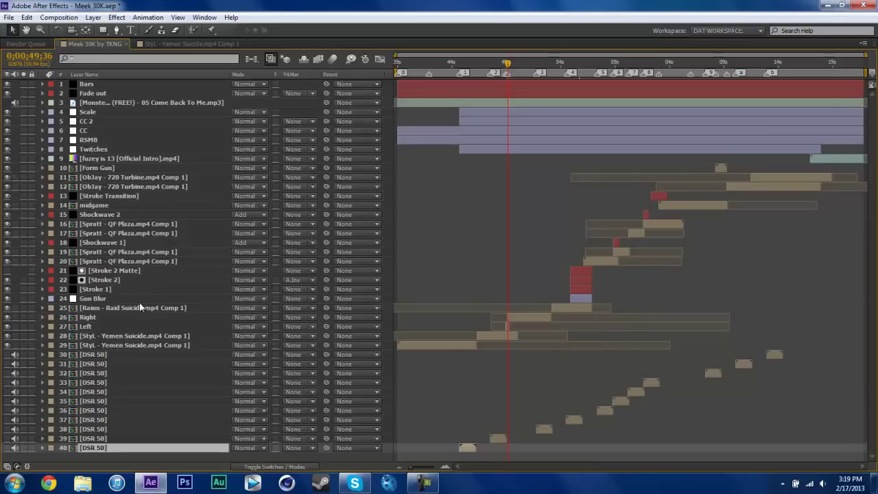
{"action": "left_click", "coordinate": [113, 165], "text": "shift"}
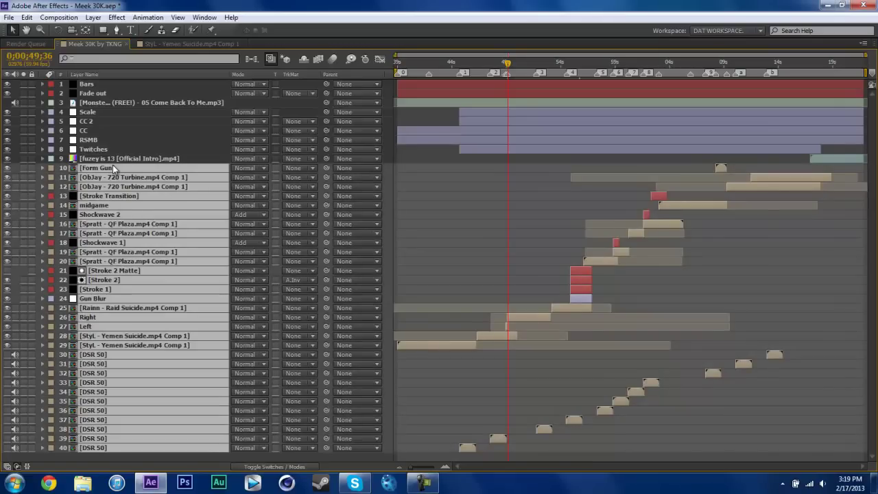
{"action": "key", "text": "ctrl+shift+a"}
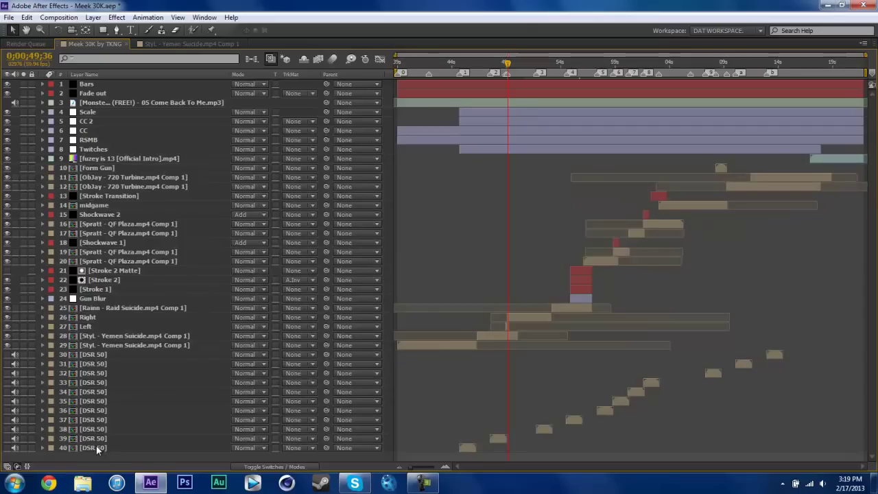
Pre-compose the layers from the fuzey is 13 intro through the last DSR 50 as Syncs comp, and restore the panel layout
{"action": "left_click", "coordinate": [97, 448]}
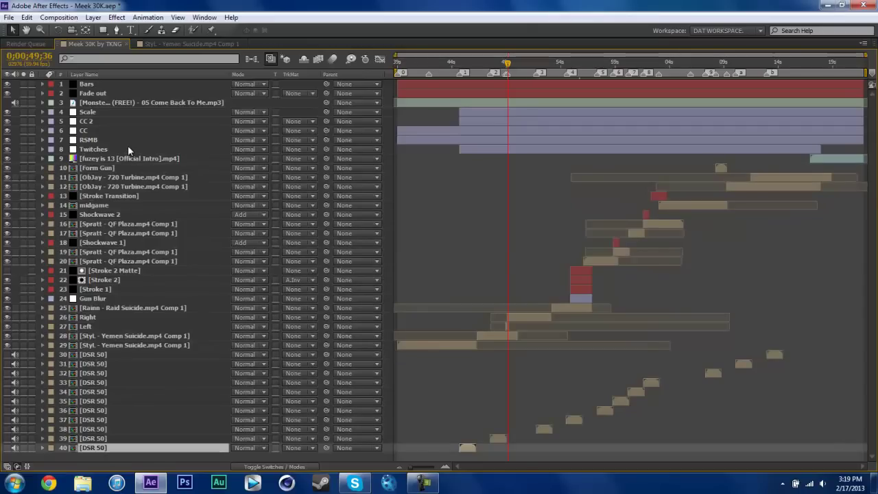
{"action": "left_click", "coordinate": [103, 159], "text": "shift"}
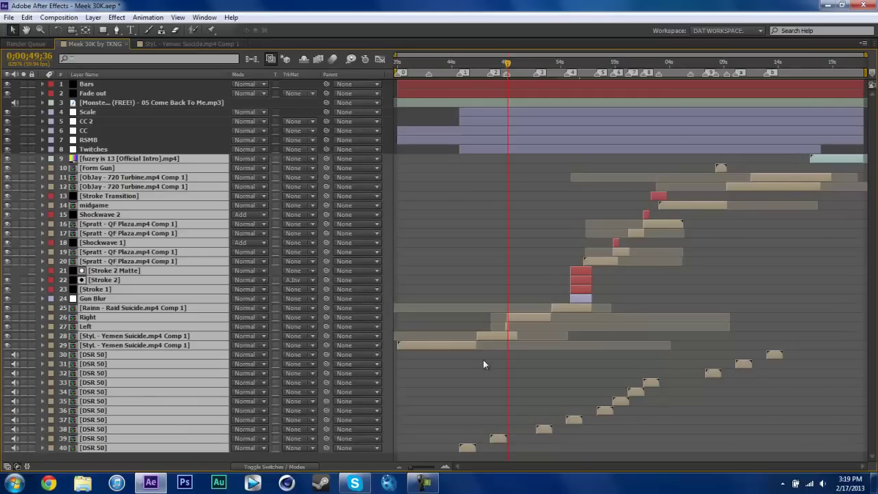
{"action": "right_click", "coordinate": [124, 207]}
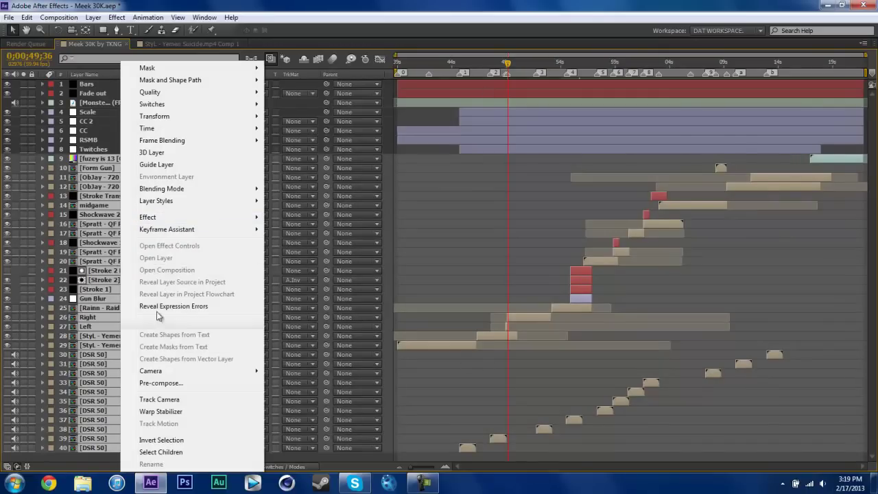
{"action": "left_click", "coordinate": [163, 381]}
{"action": "type", "text": "Syns c"}
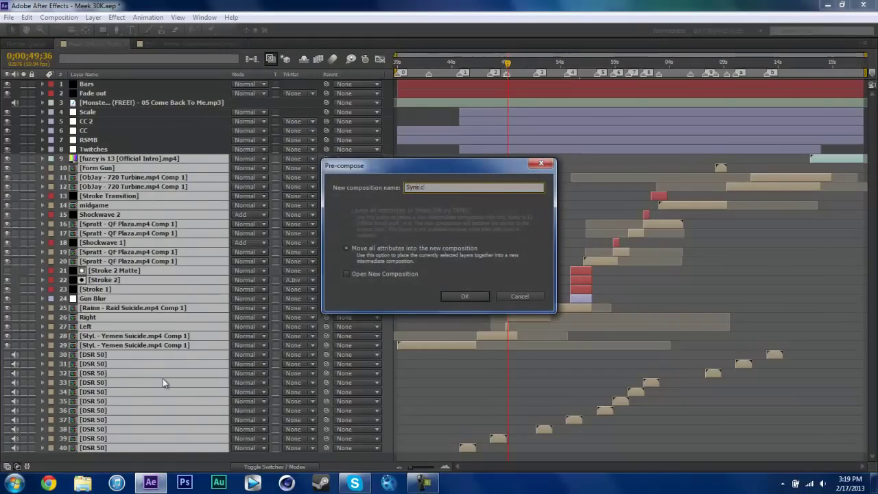
{"action": "type", "text": "s copmp"}
{"action": "key", "text": "Return"}
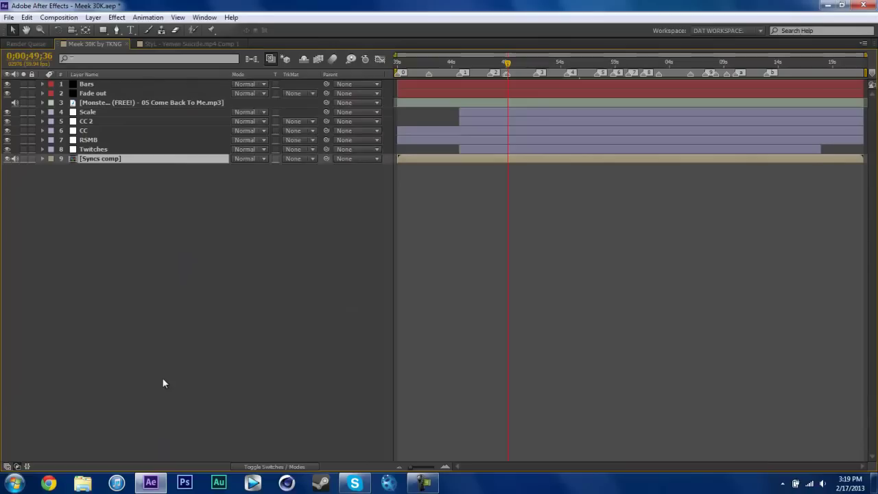
{"action": "left_click", "coordinate": [155, 361]}
{"action": "key", "text": "grave"}
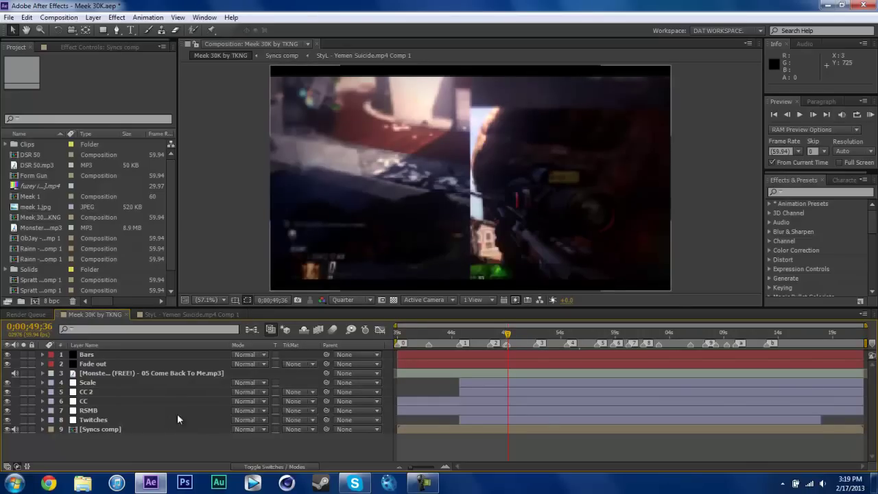
Open the pre-composed Syncs comp and view frames of its clips between 0;00;52;13 and 0;01;06;12
{"action": "left_click", "coordinate": [431, 335]}
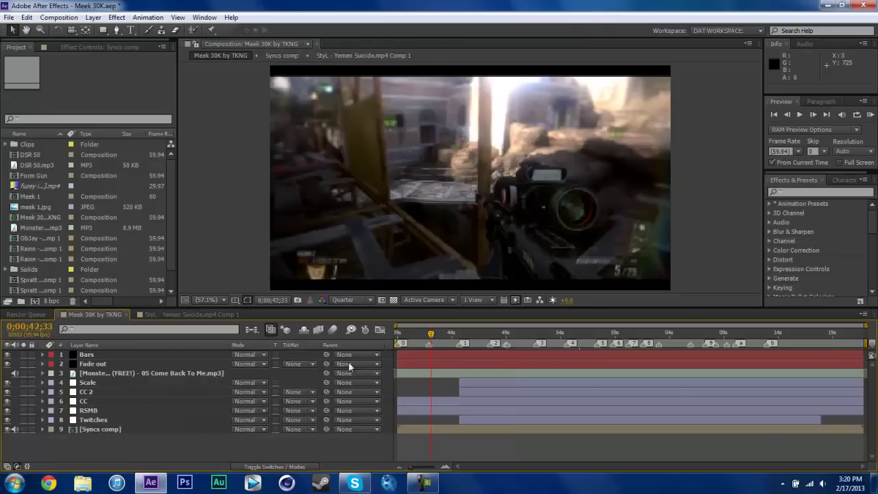
{"action": "double_click", "coordinate": [108, 429]}
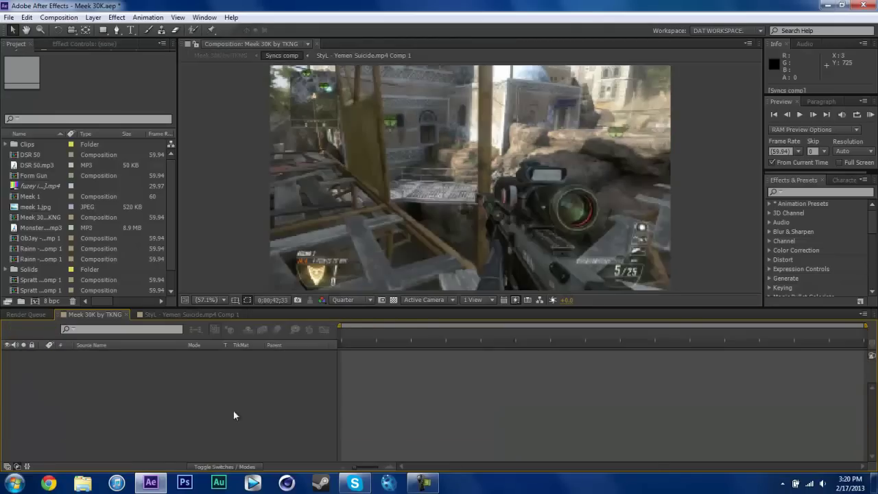
{"action": "left_click_drag", "start_coordinate": [419, 335], "coordinate": [497, 336]}
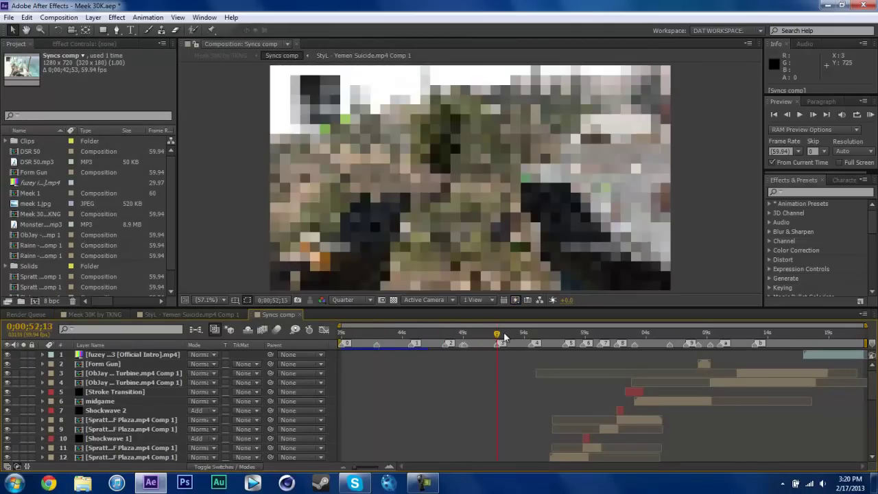
{"action": "left_click", "coordinate": [551, 335]}
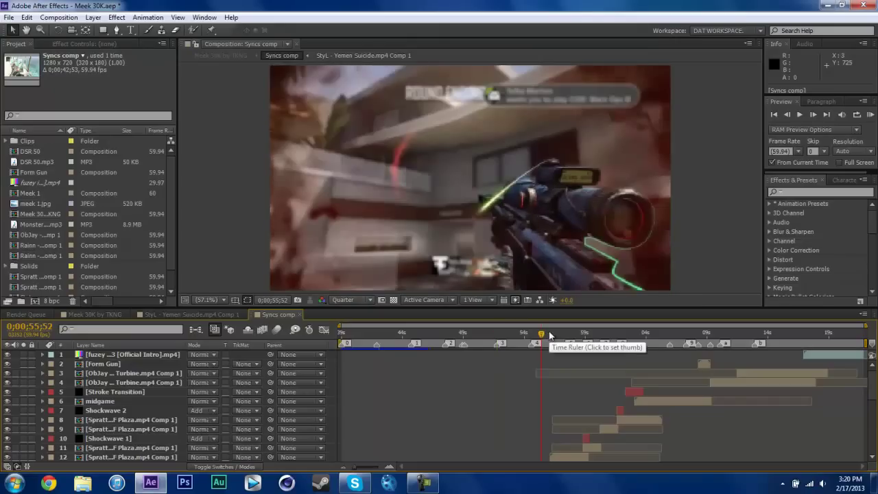
{"action": "left_click", "coordinate": [554, 335]}
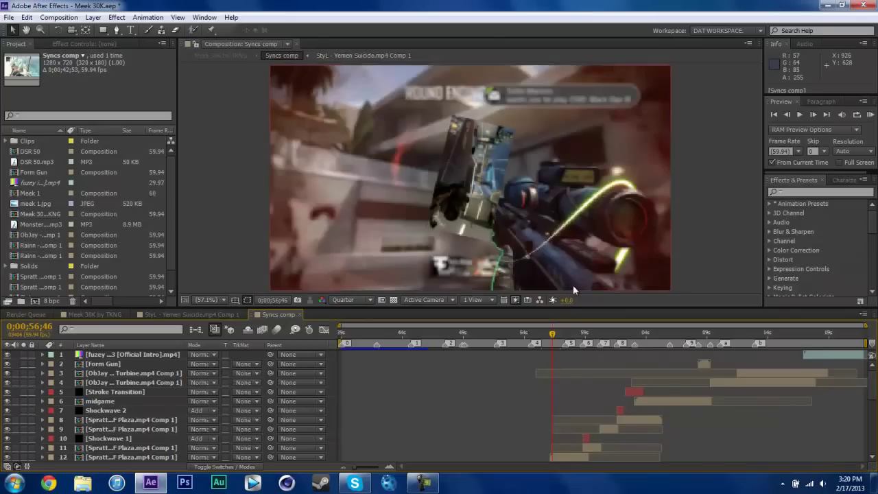
{"action": "left_click", "coordinate": [574, 335]}
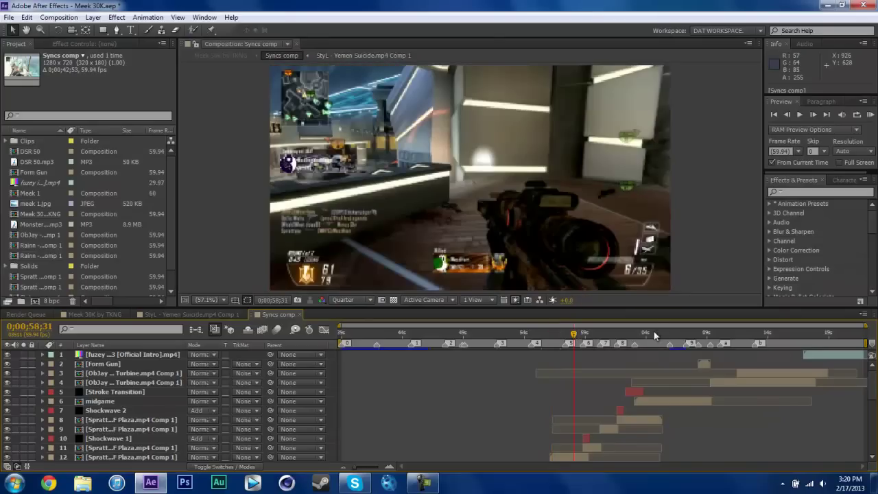
{"action": "left_click", "coordinate": [667, 334]}
Open a DSR 50 composition from the Syncs comp and play back its DSR 50.mp3 audio from near the beginning
{"action": "scroll", "coordinate": [316, 388], "scroll_direction": "down", "scroll_amount": 5}
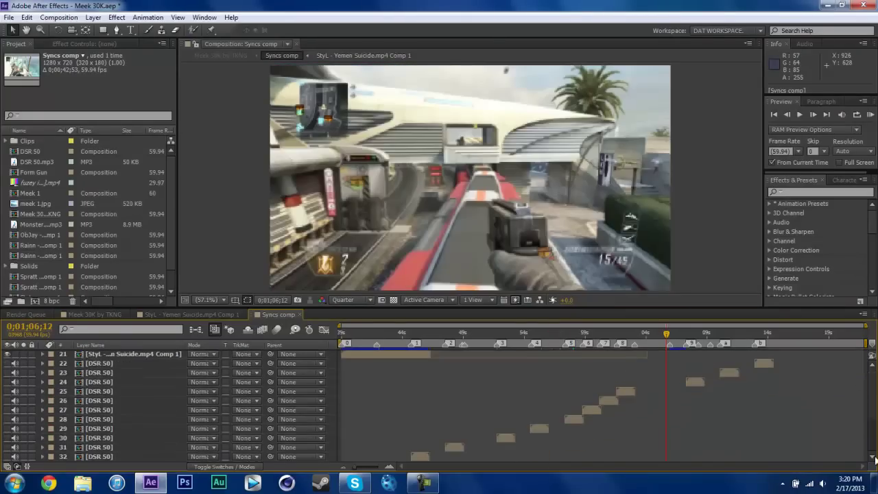
{"action": "double_click", "coordinate": [101, 418]}
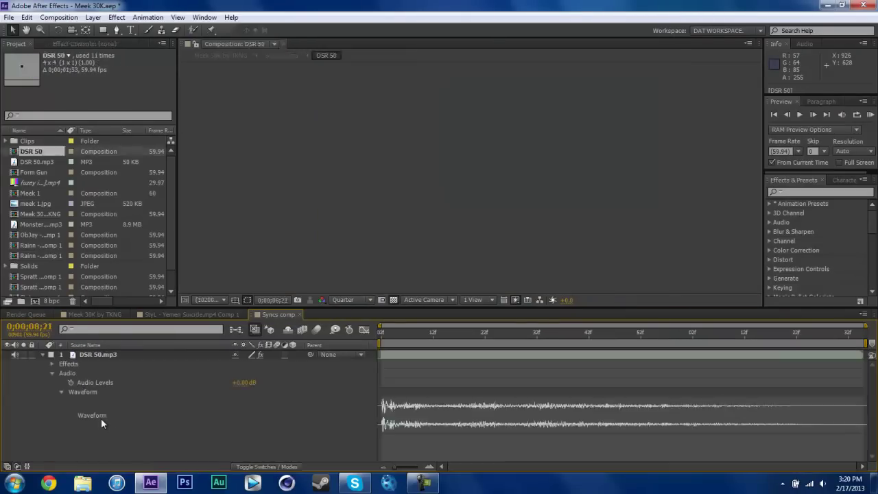
{"action": "left_click", "coordinate": [110, 354]}
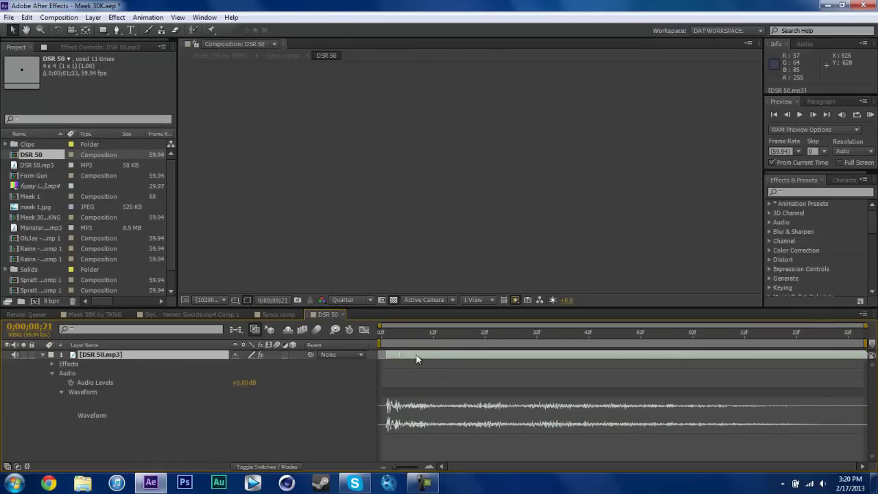
{"action": "left_click", "coordinate": [387, 334]}
{"action": "key", "text": "space"}
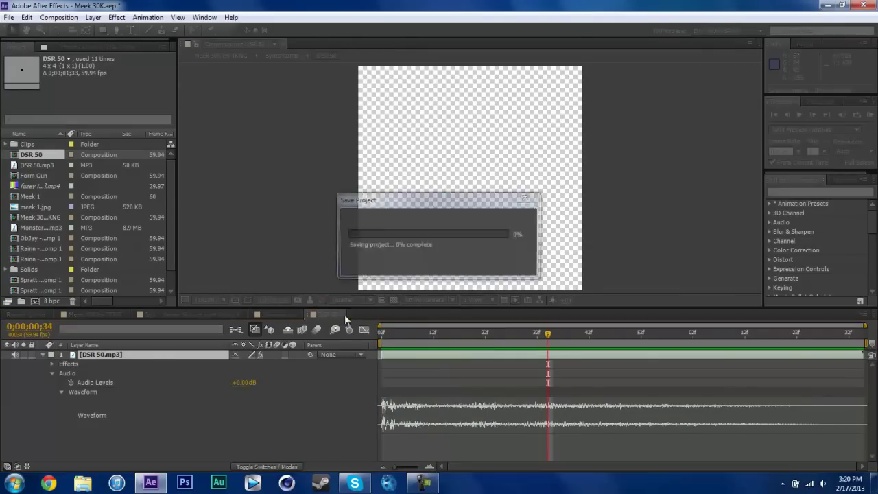
Close the DSR 50 composition and view the Syncs comp frames between 0;01;12;39 and 0;01;15;37
{"action": "left_click", "coordinate": [344, 314]}
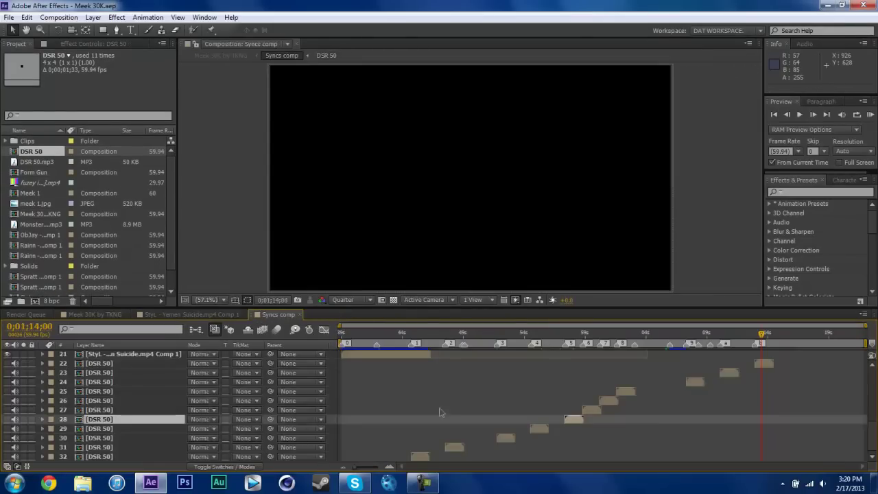
{"action": "scroll", "coordinate": [7, 423], "scroll_direction": "up", "scroll_amount": 5}
{"action": "scroll", "coordinate": [5, 426], "scroll_direction": "down", "scroll_amount": 5}
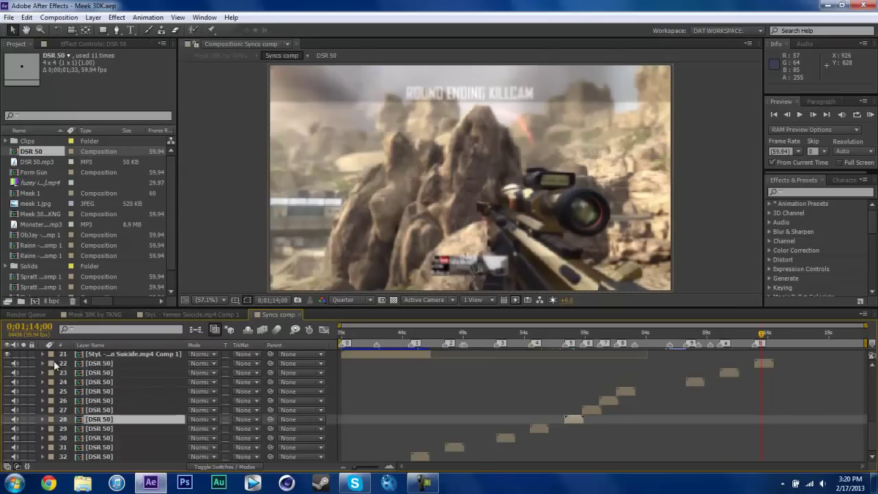
{"action": "scroll", "coordinate": [575, 388], "scroll_direction": "up", "scroll_amount": 6}
{"action": "left_click", "coordinate": [746, 339]}
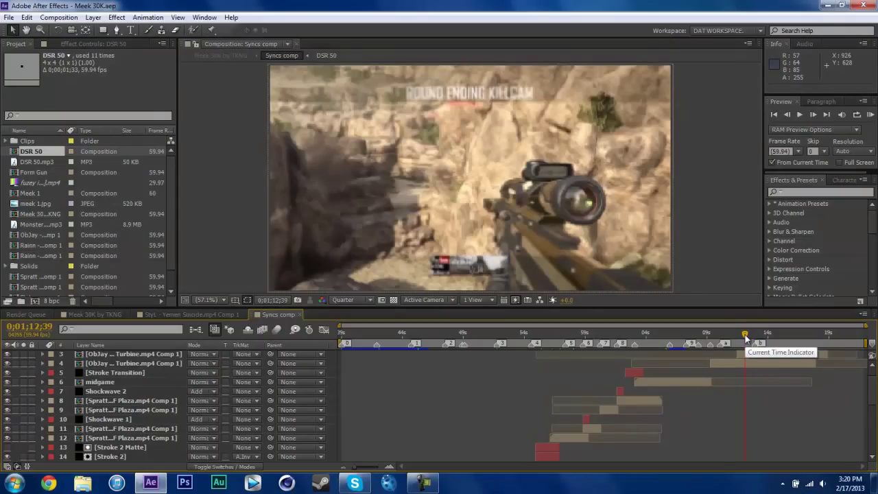
{"action": "left_click_drag", "start_coordinate": [746, 339], "coordinate": [781, 341]}
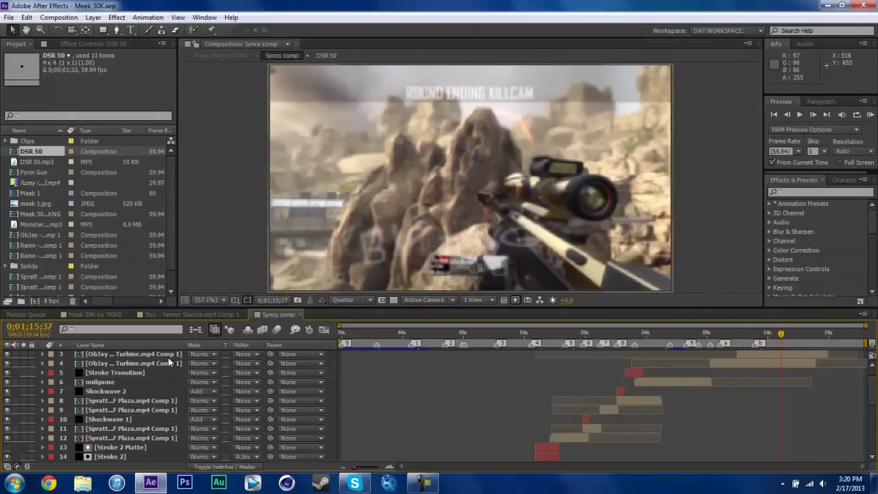
Open the ObJay - 720 Turbine composition from the Syncs comp and view its MEEK 30K and BY TKNG text layers around 0;00;22;26
{"action": "double_click", "coordinate": [139, 357]}
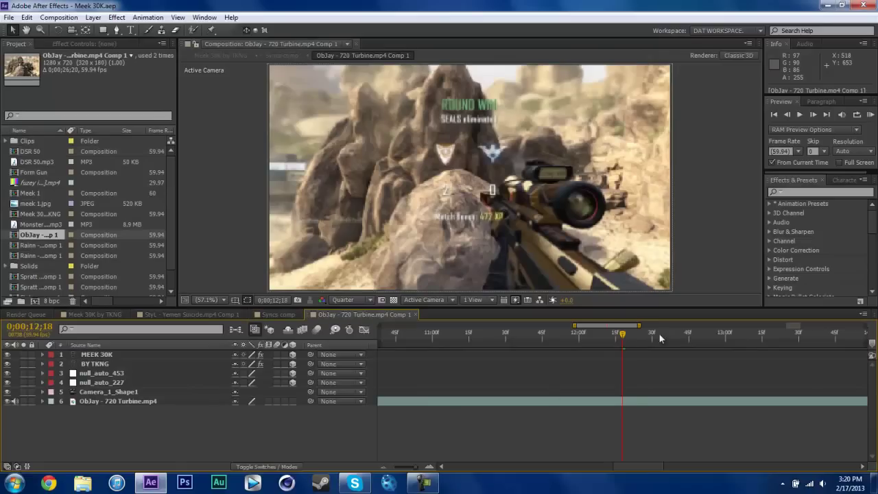
{"action": "left_click_drag", "start_coordinate": [635, 325], "coordinate": [818, 335]}
{"action": "left_click_drag", "start_coordinate": [639, 333], "coordinate": [624, 333]}
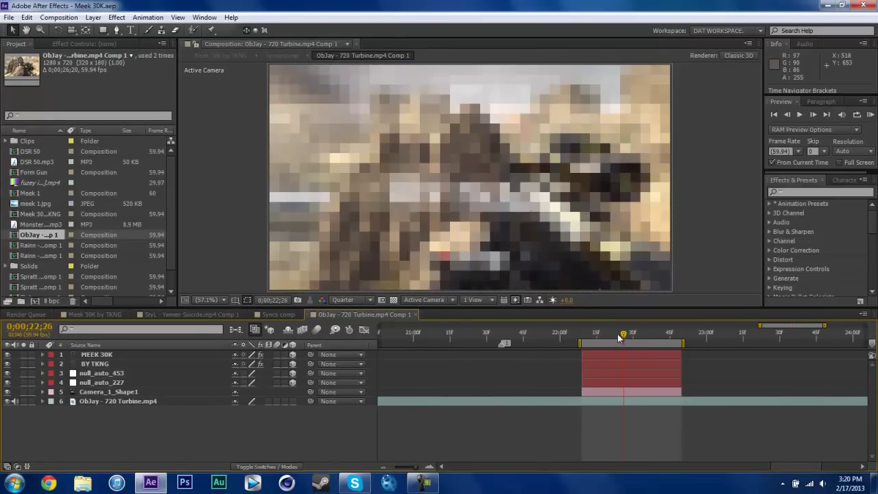
Close the ObJay, Syncs comp and StyL - Yemen Suicide compositions, and show the main composition's frame at 0;01;12;32
{"action": "left_click", "coordinate": [415, 315]}
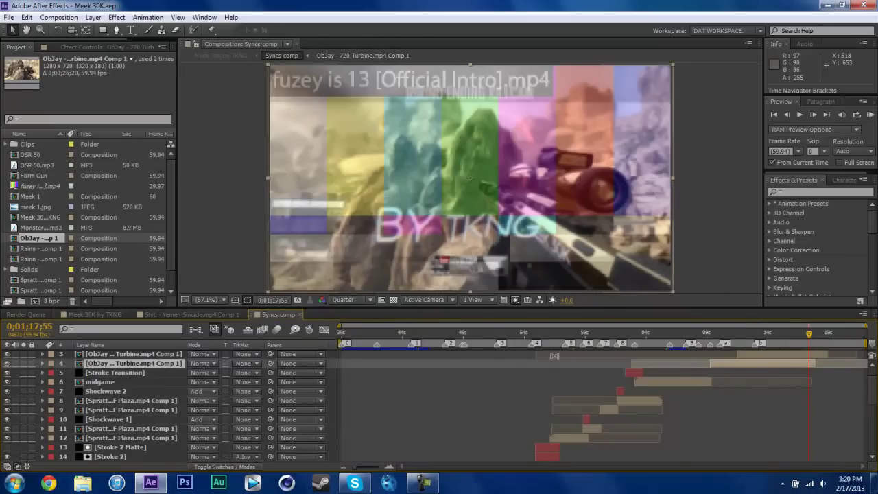
{"action": "left_click", "coordinate": [300, 313]}
{"action": "left_click", "coordinate": [241, 314]}
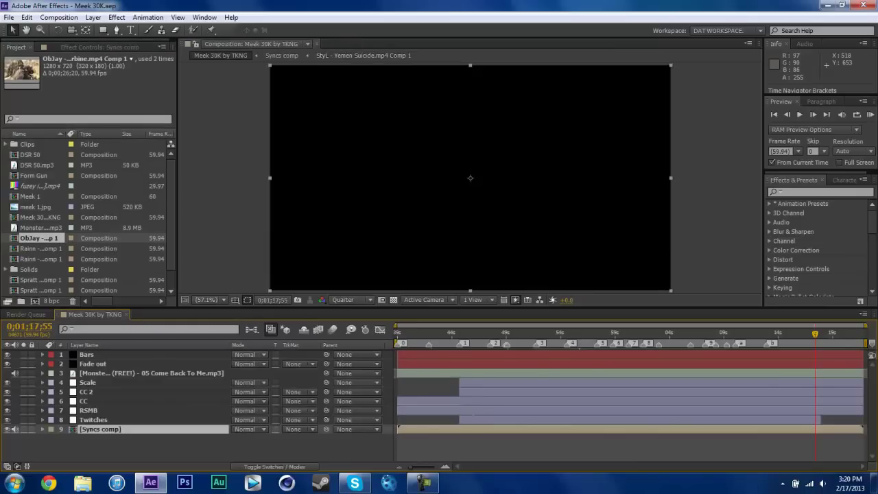
{"action": "left_click", "coordinate": [756, 329]}
Rename the Meek 30K by TKNG composition as Final Comp and save the project
{"action": "right_click", "coordinate": [110, 317]}
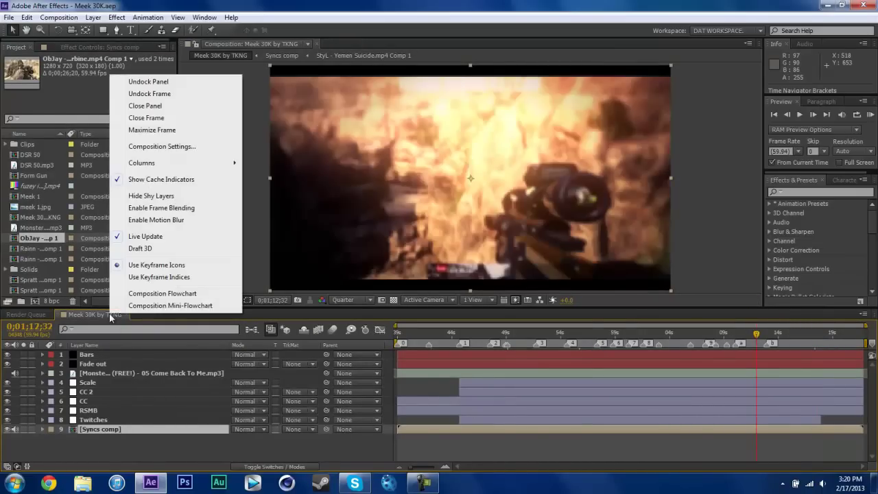
{"action": "left_click", "coordinate": [171, 147]}
{"action": "type", "text": "Final Comp"}
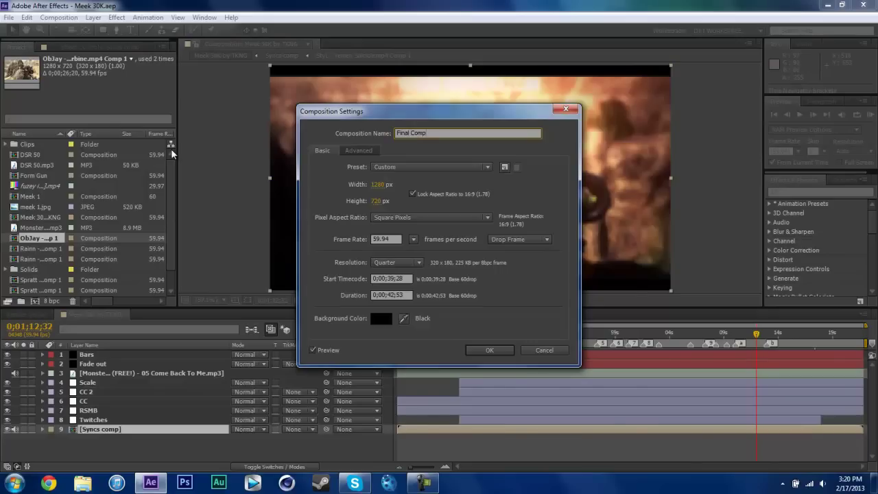
{"action": "key", "text": "Return"}
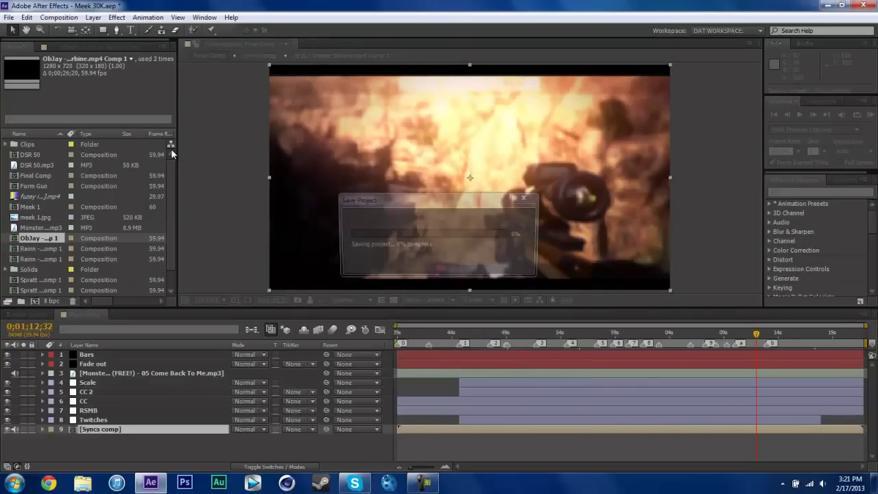
Select the Scale and Bars layers of Final Comp in turn, and clear the selection
{"action": "left_click", "coordinate": [166, 450]}
{"action": "left_click", "coordinate": [103, 382]}
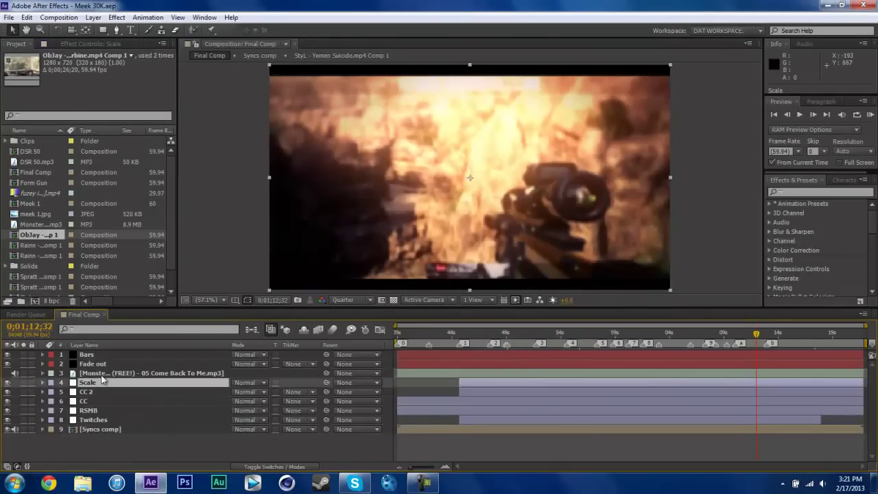
{"action": "left_click", "coordinate": [103, 355]}
{"action": "left_click", "coordinate": [150, 452]}
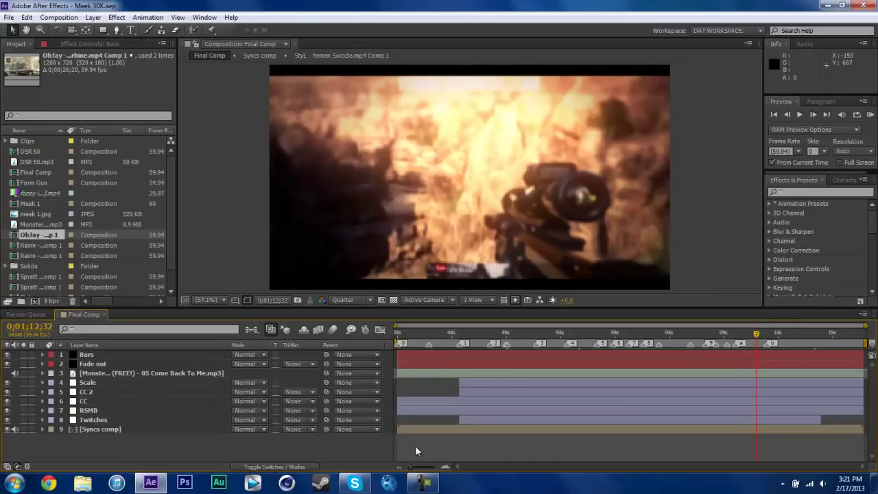
{"action": "mouse_move", "coordinate": [425, 482]}
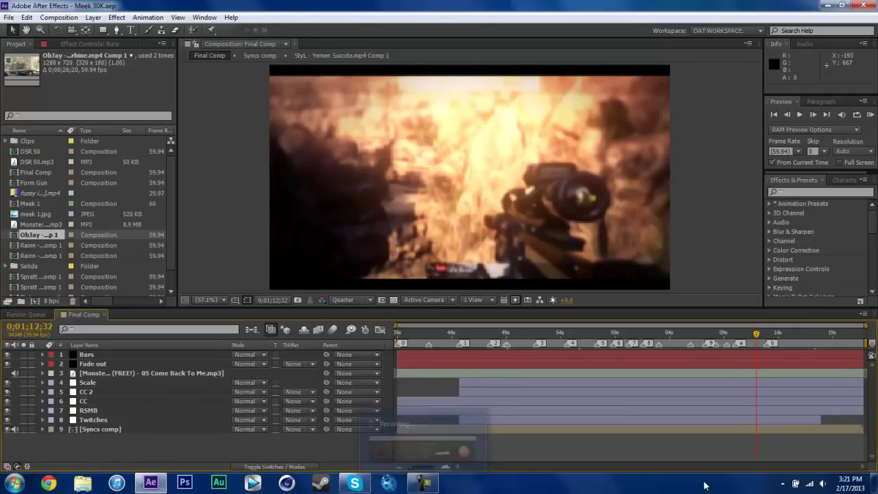